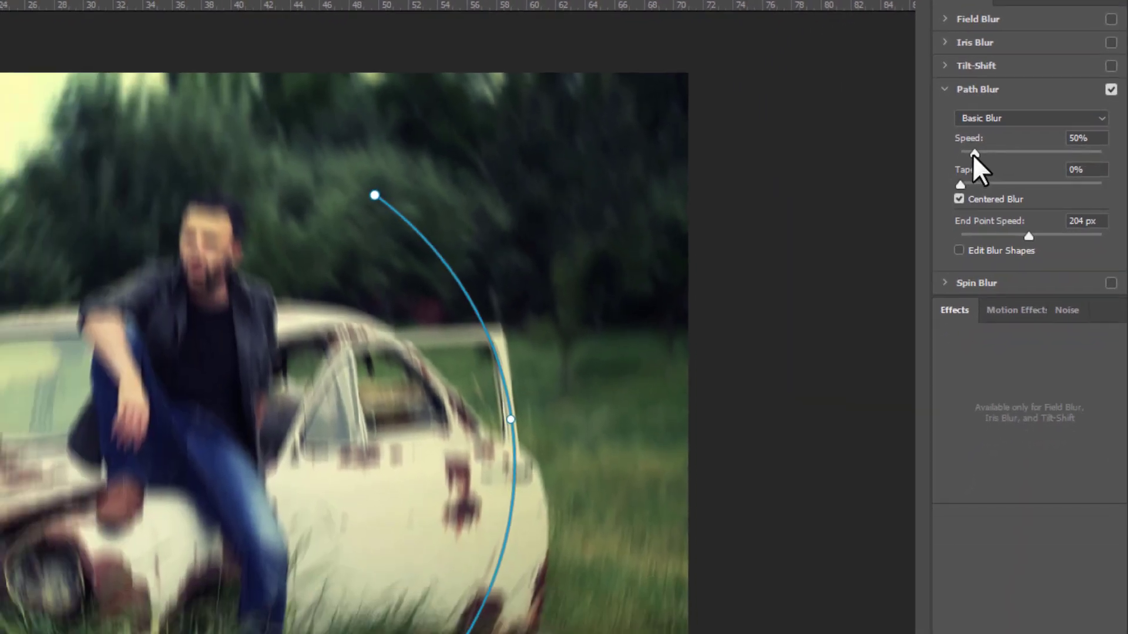
# Set the Path Blur speed to 50% and apply the blur to Layer 1
pyautogui.moveTo(834, 293); pyautogui.dragTo(863, 292)
pyautogui.moveTo(989, 154); pyautogui.dragTo(1004, 155)
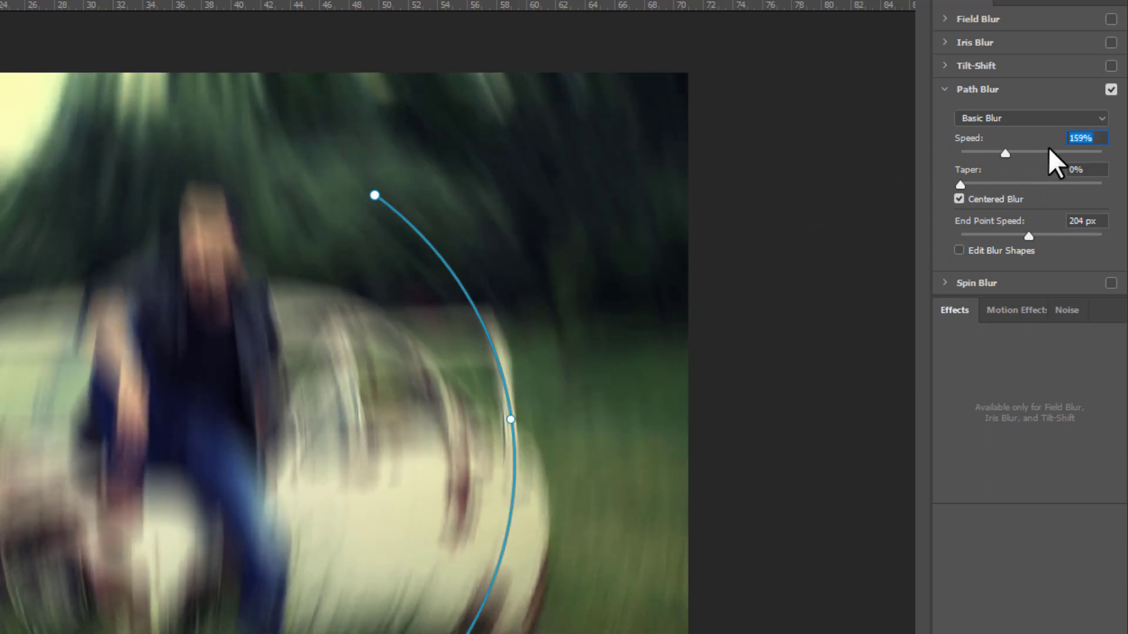
pyautogui.write('50')
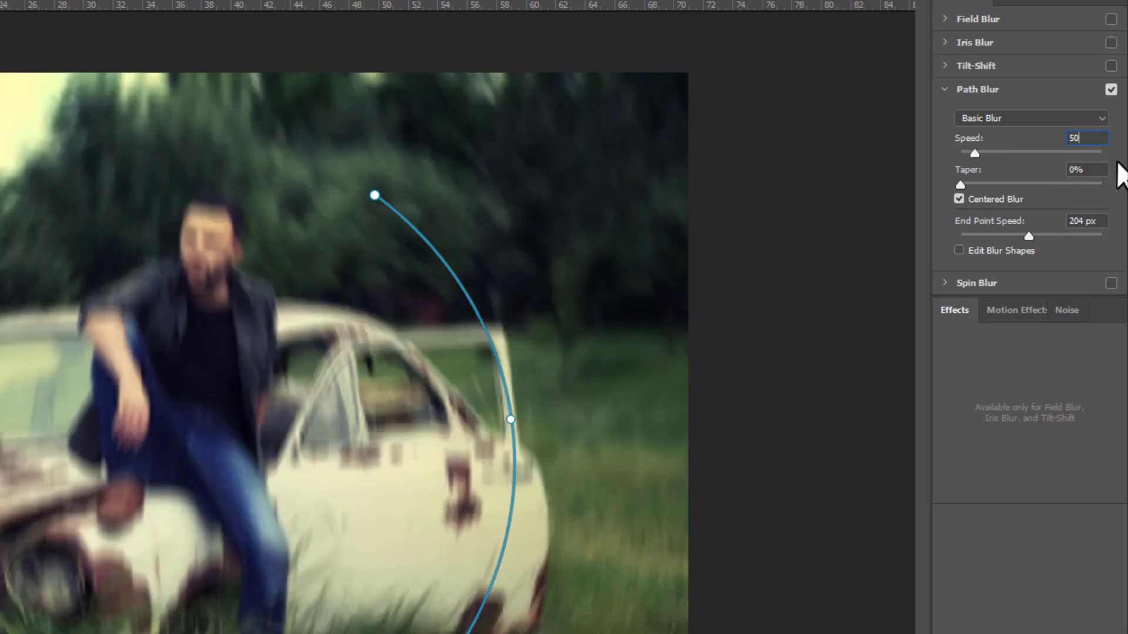
pyautogui.press('Return')
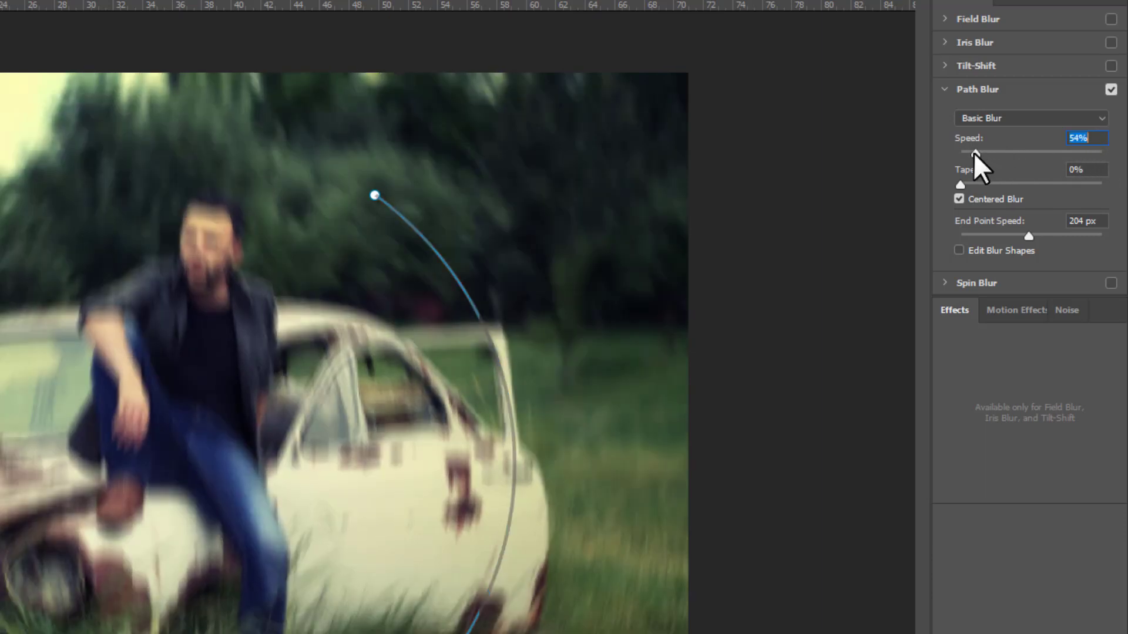
pyautogui.moveTo(974, 153)
pyautogui.mouseDown()
pyautogui.moveTo(964, 153)
pyautogui.moveTo(979, 154)
pyautogui.mouseUp()
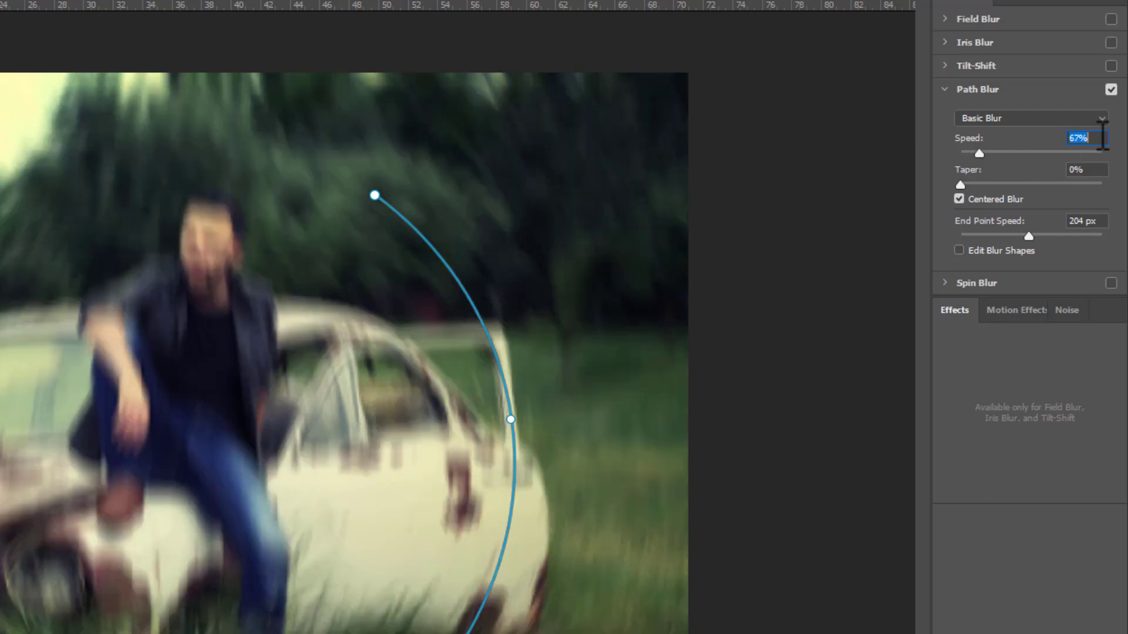
pyautogui.write('50')
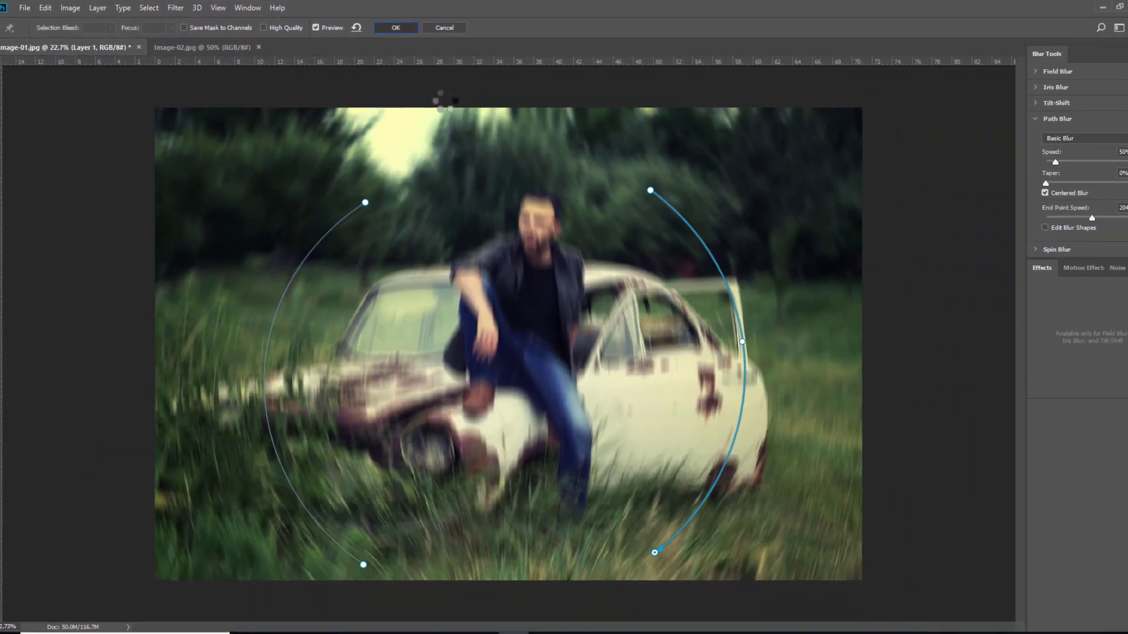
pyautogui.click(450, 38)
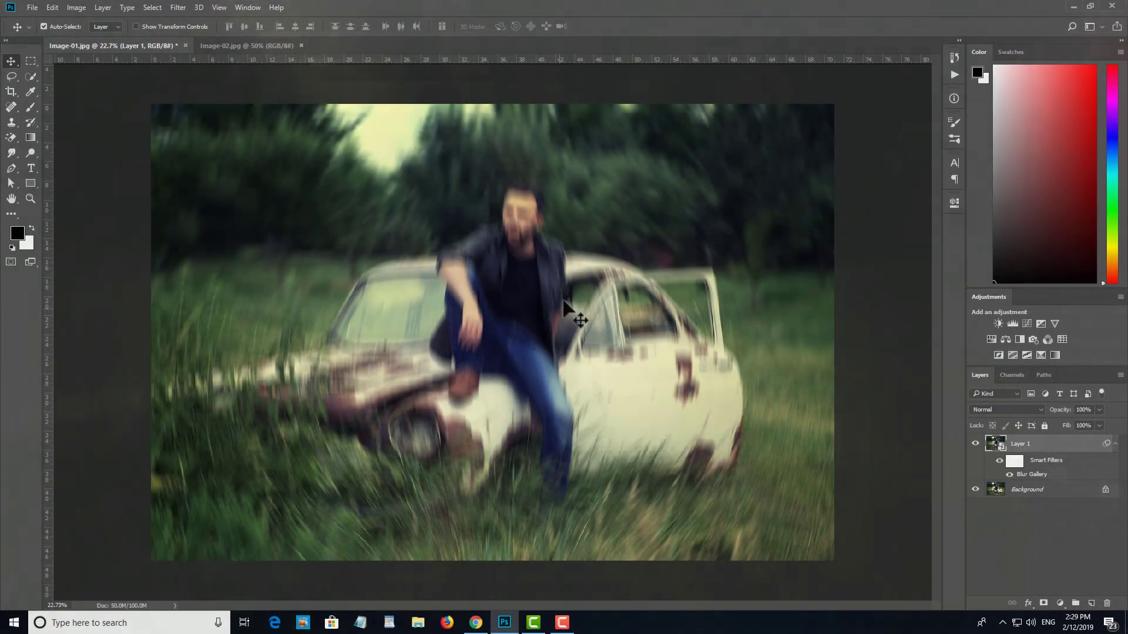
# Examine the path blur across the man and car, comparing the image with Layer 1's smart filters off and on
pyautogui.scroll(-1, 597, 343)
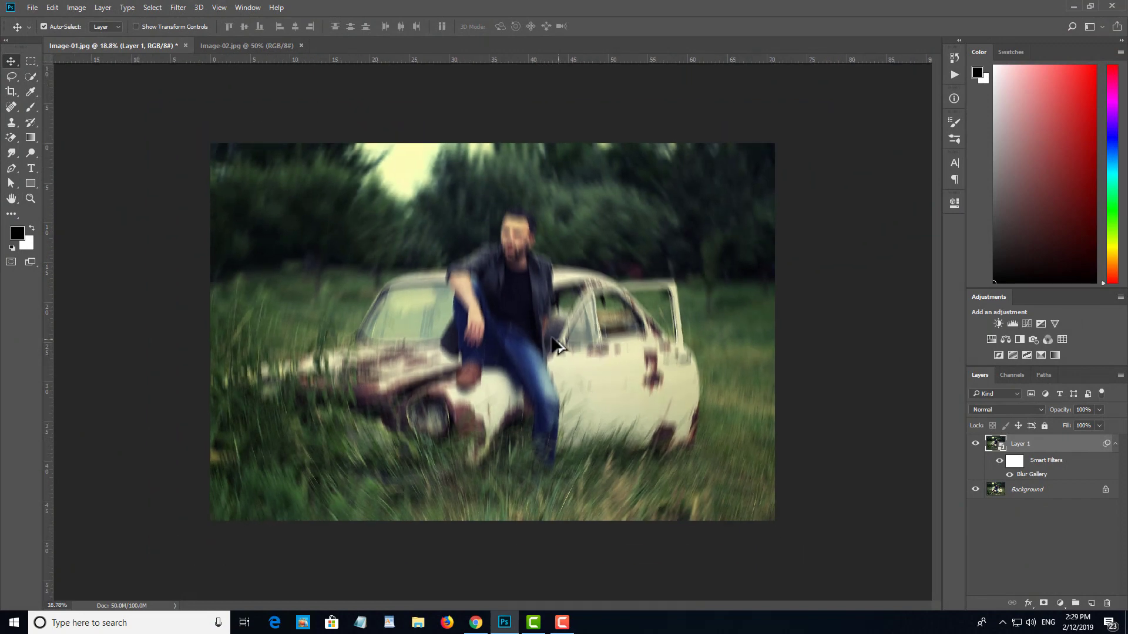
pyautogui.scroll(1, 553, 339)
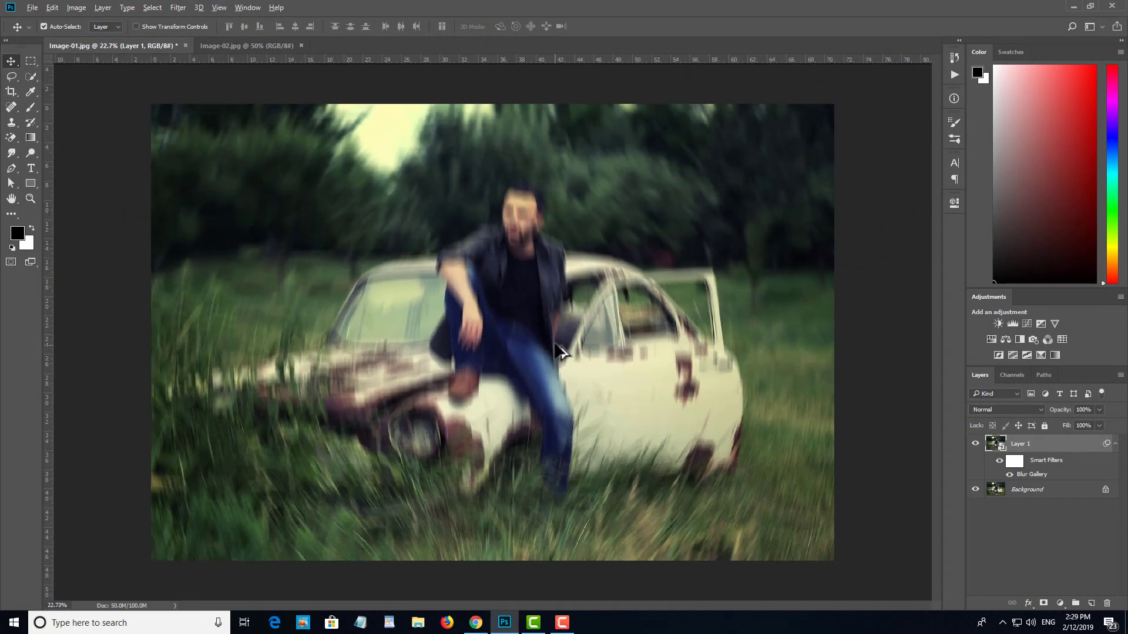
pyautogui.scroll(-1, 559, 350)
pyautogui.scroll(2, 353, 271)
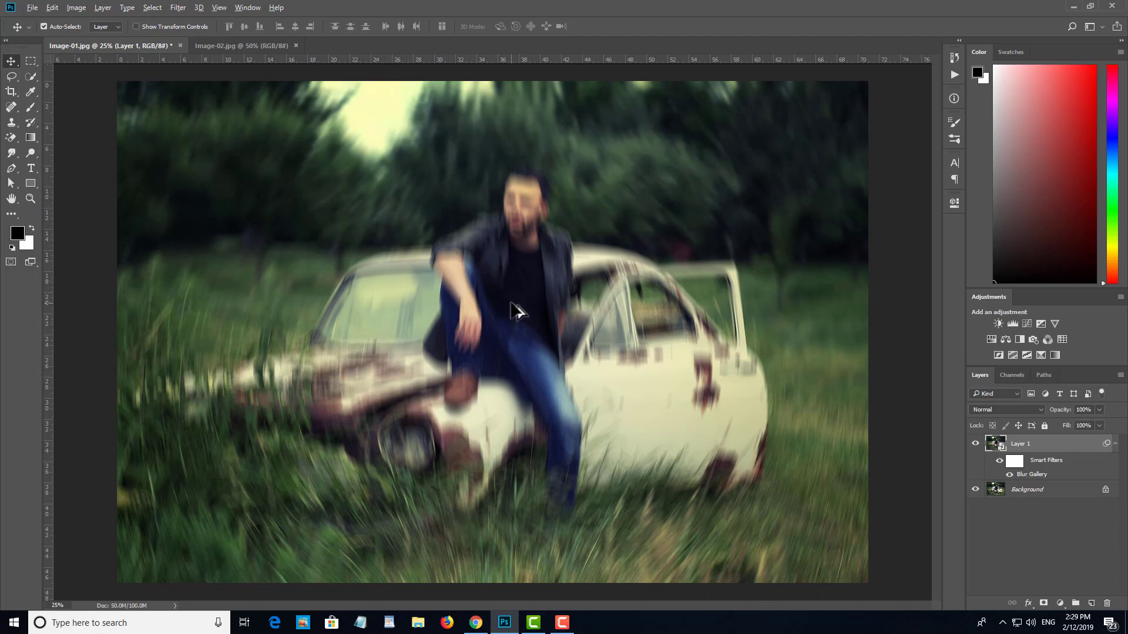
pyautogui.scroll(-1, 516, 312)
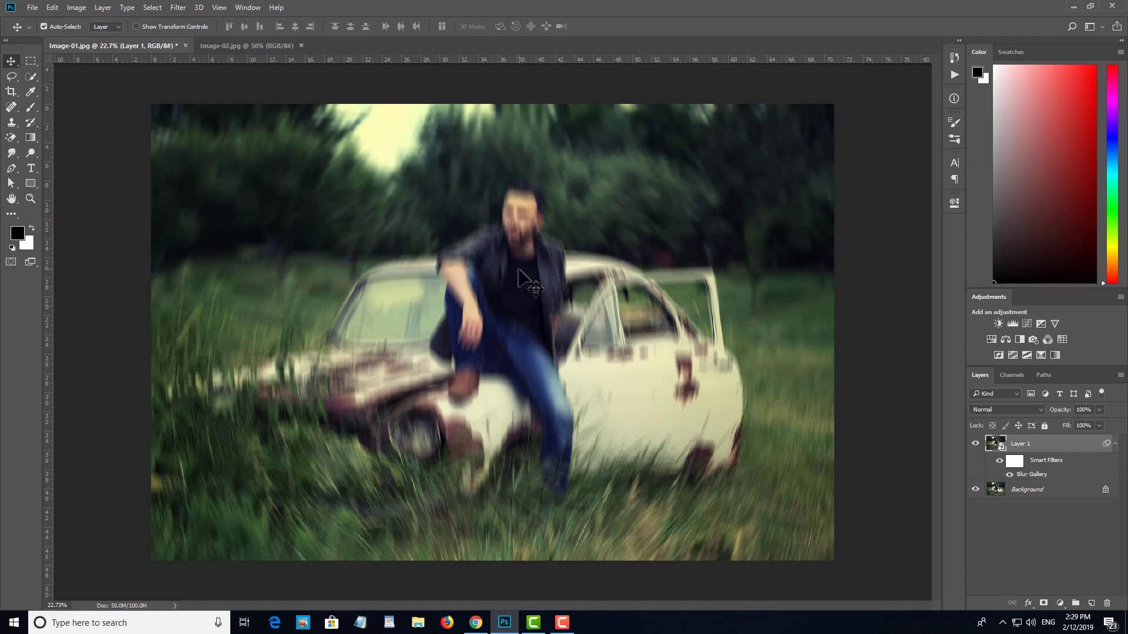
pyautogui.scroll(1, 504, 282)
pyautogui.scroll(-2, 504, 282)
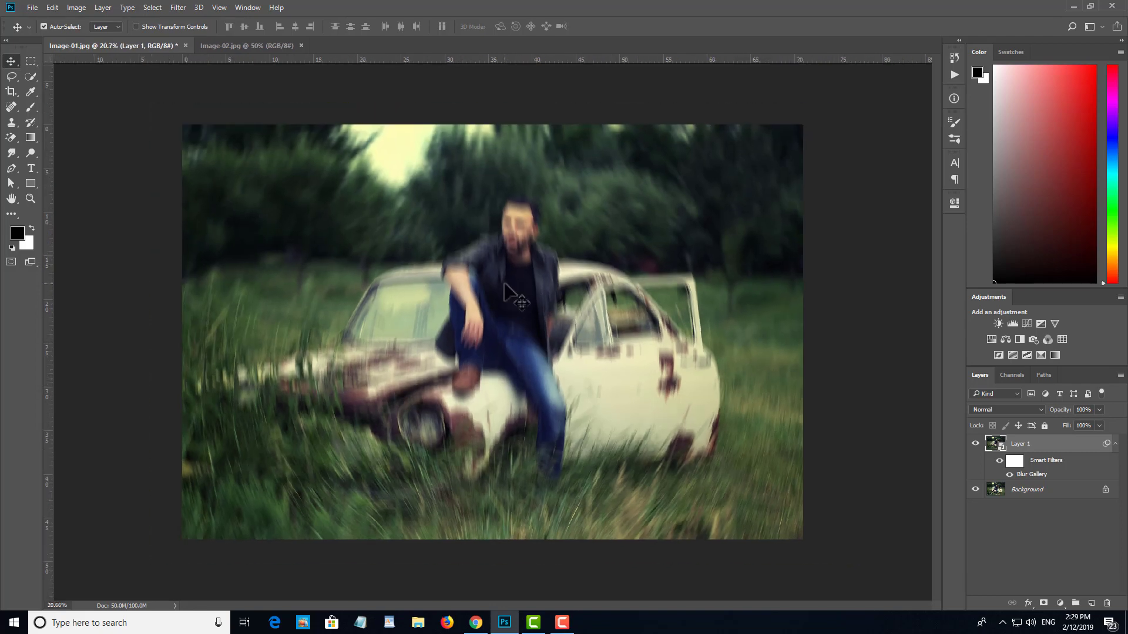
pyautogui.scroll(1, 505, 283)
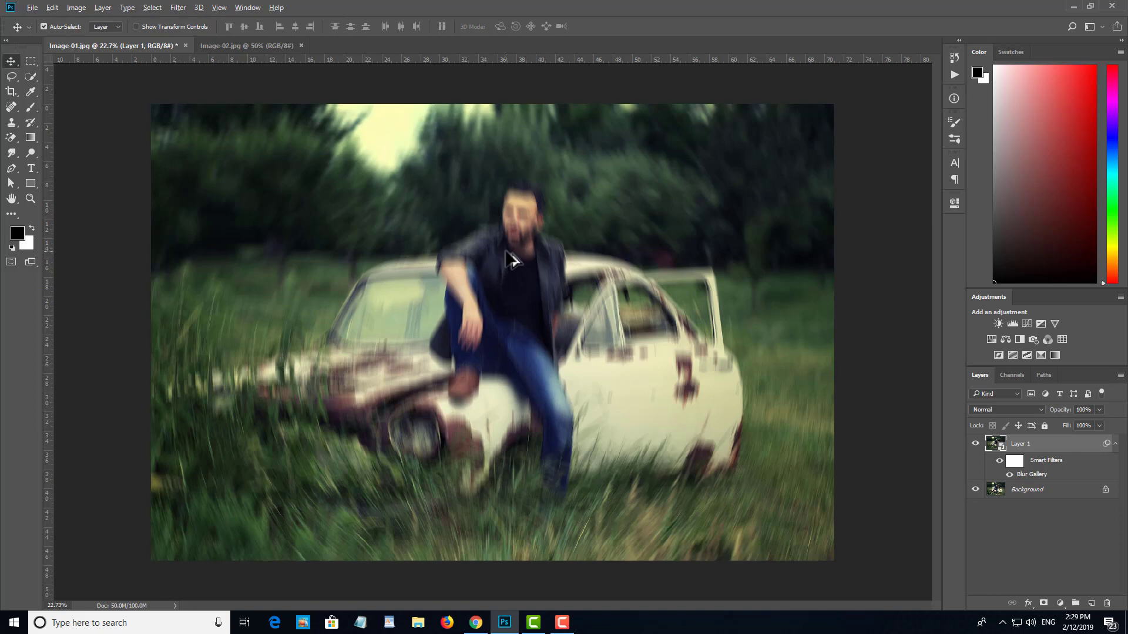
pyautogui.hotkey('ctrl', '+')
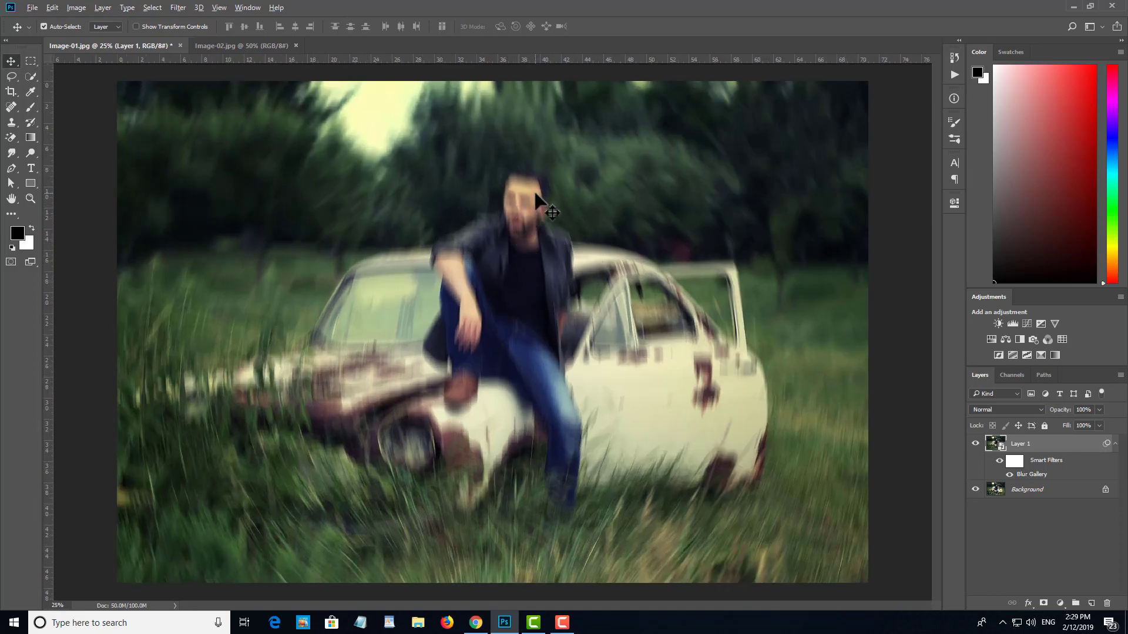
pyautogui.hotkey('ctrl', '-')
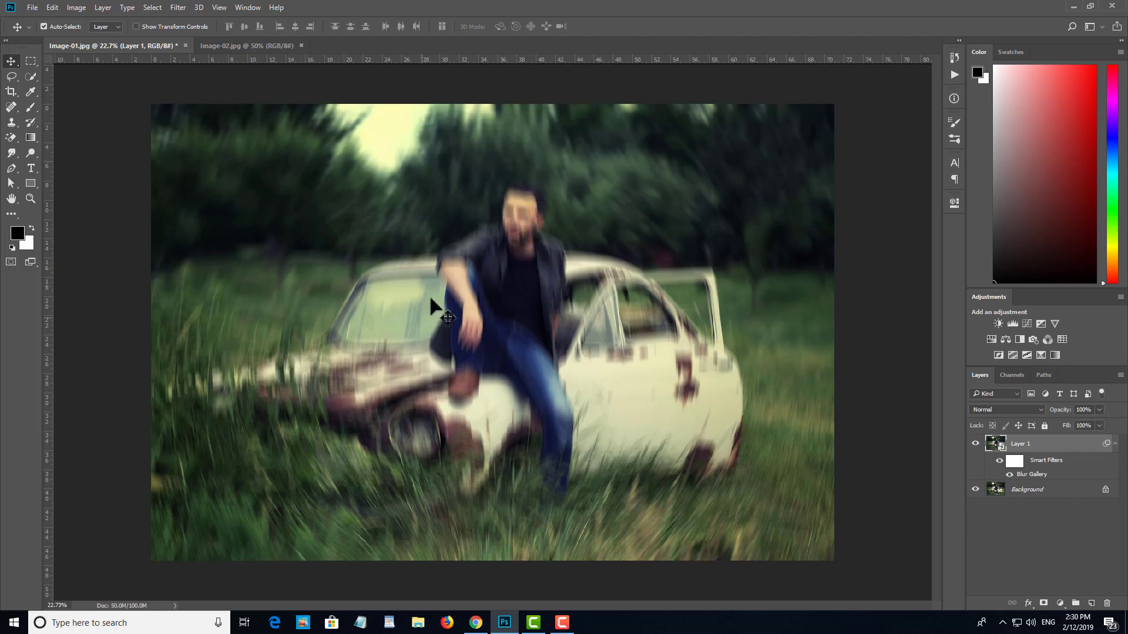
pyautogui.scroll(4, 491, 291)
pyautogui.scroll(-4, 503, 287)
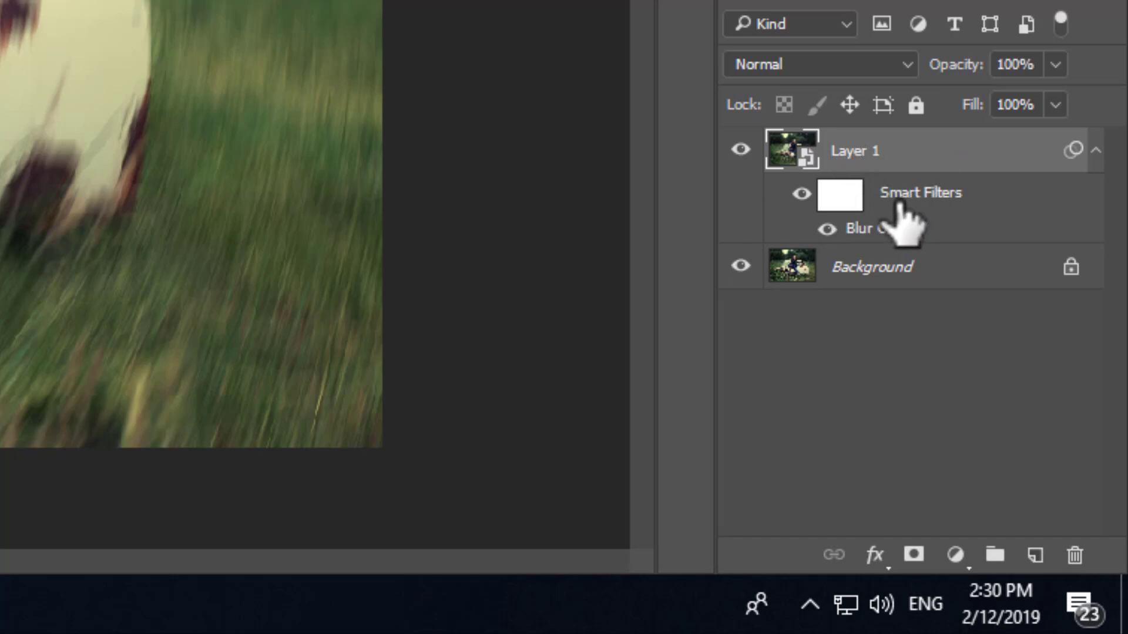
pyautogui.click(802, 194)
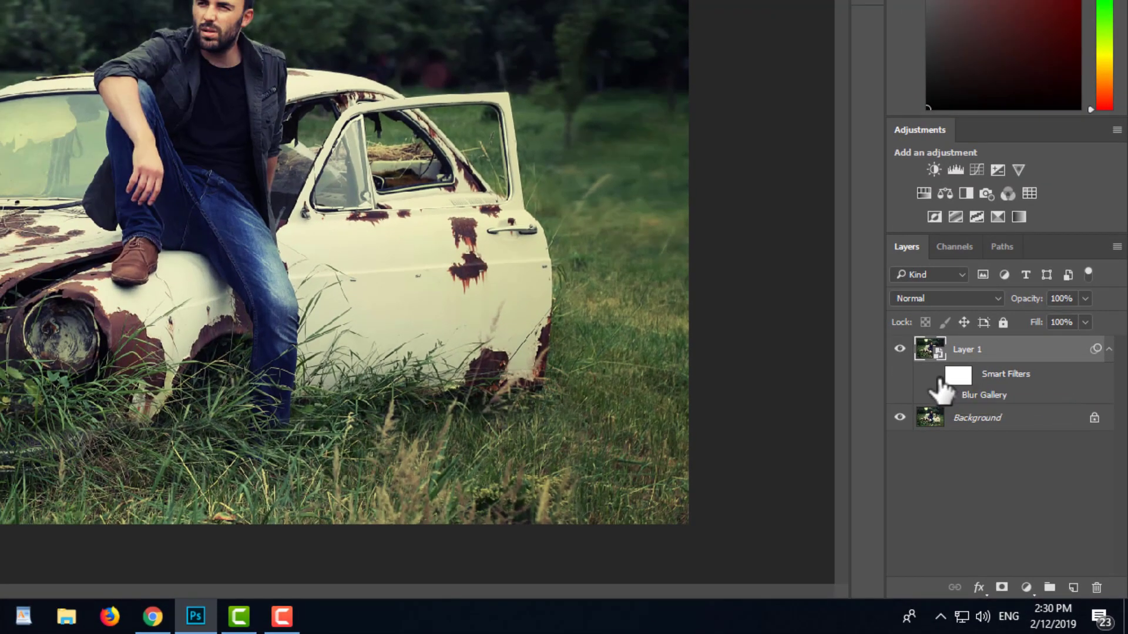
pyautogui.click(936, 375)
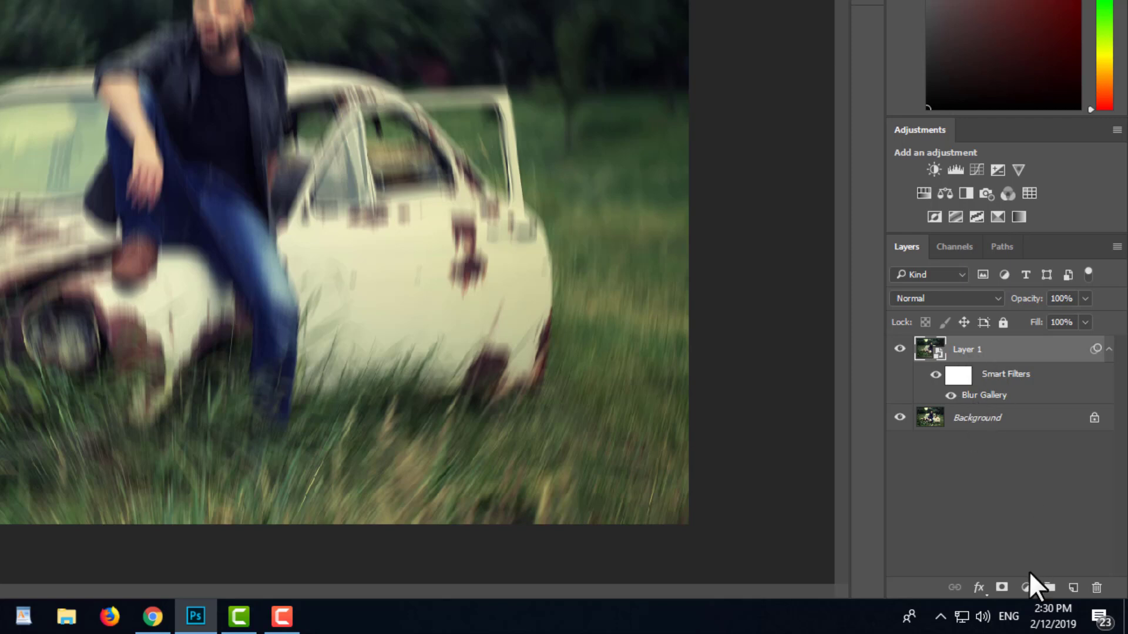
# Add a black mask to Layer 1 and paint white over the car's front with a 1000 px brush to reveal the blur
pyautogui.keyDown('alt'); pyautogui.click(1002, 588); pyautogui.keyUp('alt')
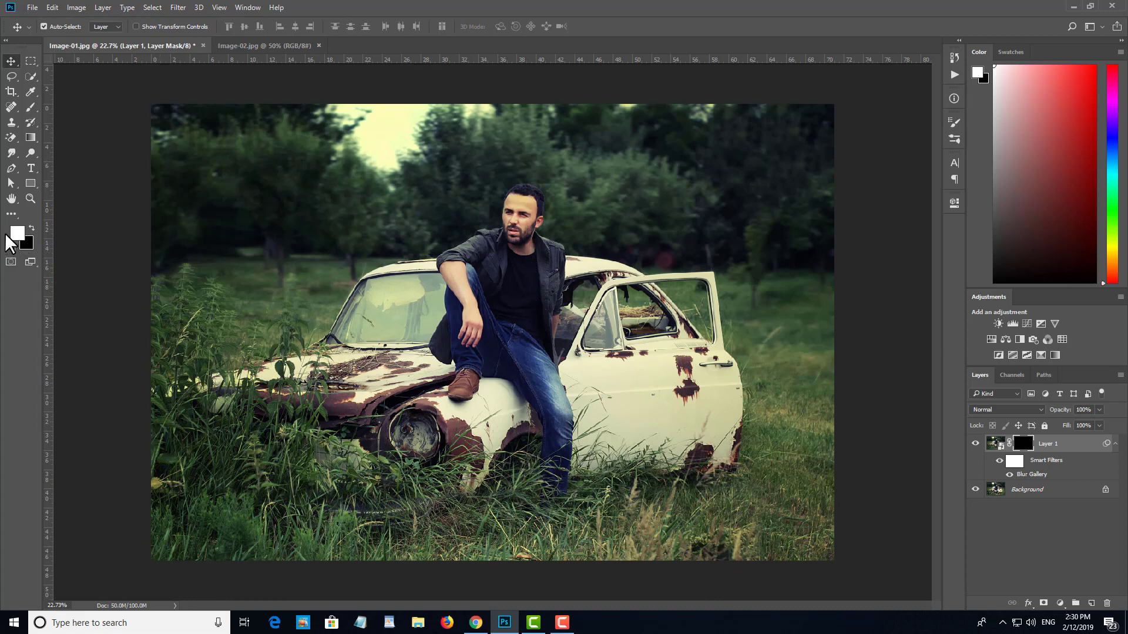
pyautogui.click(31, 107)
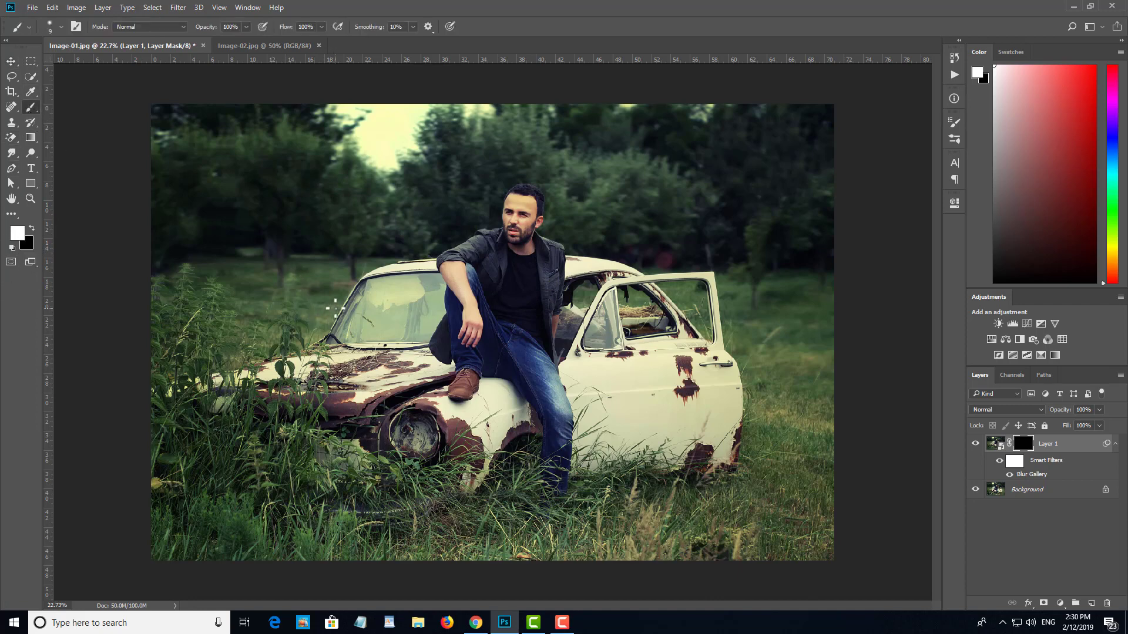
pyautogui.press(']')
pyautogui.press(']')
pyautogui.press(']')
pyautogui.press(']')
pyautogui.press(']')
pyautogui.press(']')
pyautogui.press(']')
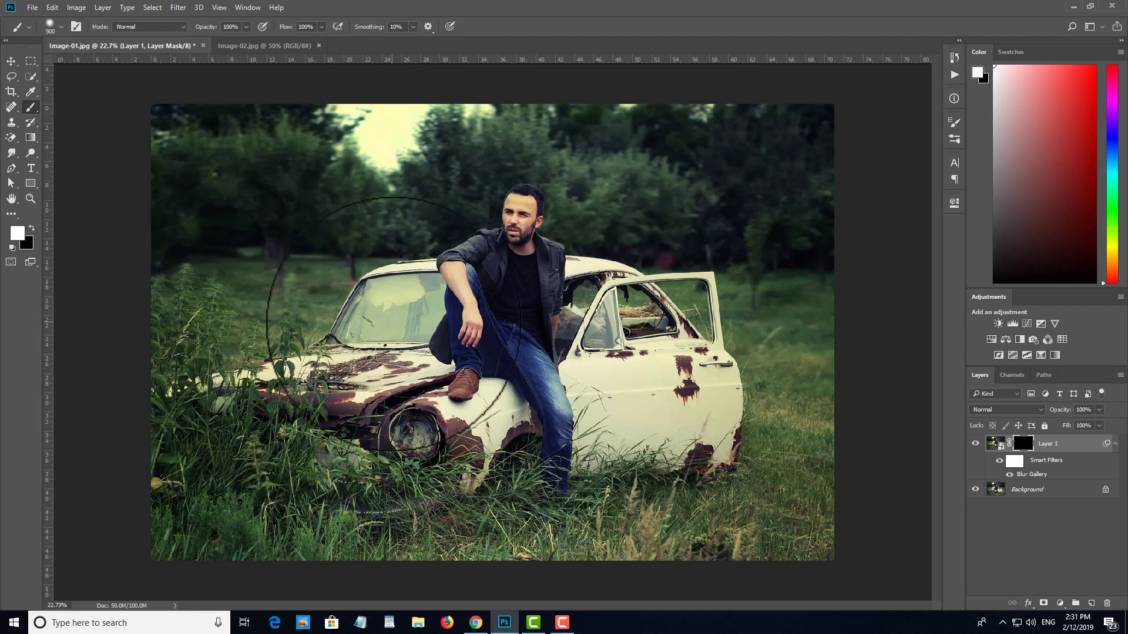
pyautogui.moveTo(370, 306)
pyautogui.mouseDown()
pyautogui.moveTo(388, 376)
pyautogui.moveTo(370, 487)
pyautogui.moveTo(352, 306)
pyautogui.moveTo(346, 479)
pyautogui.moveTo(398, 435)
pyautogui.moveTo(411, 464)
pyautogui.moveTo(368, 403)
pyautogui.moveTo(296, 384)
pyautogui.mouseUp()
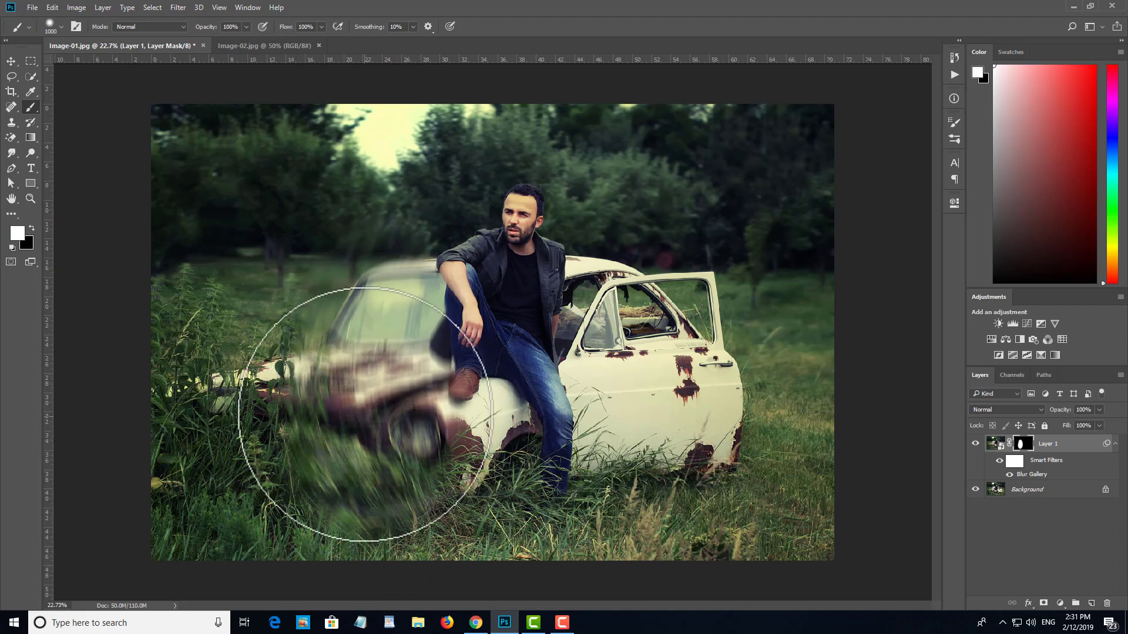
# Paint black over the white area of Layer 1's mask, and invert the whole mask
pyautogui.press('x')
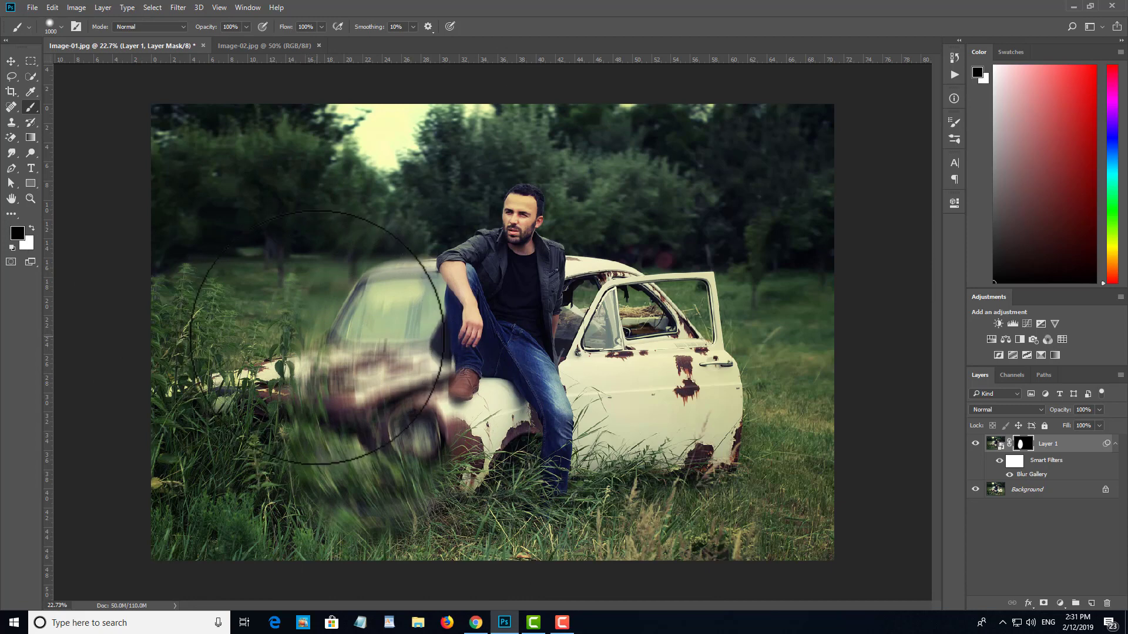
pyautogui.moveTo(369, 244)
pyautogui.mouseDown()
pyautogui.moveTo(299, 537)
pyautogui.moveTo(269, 404)
pyautogui.moveTo(356, 357)
pyautogui.moveTo(380, 526)
pyautogui.moveTo(395, 404)
pyautogui.moveTo(447, 212)
pyautogui.moveTo(447, 229)
pyautogui.moveTo(312, 522)
pyautogui.moveTo(241, 357)
pyautogui.moveTo(353, 163)
pyautogui.moveTo(350, 459)
pyautogui.moveTo(488, 413)
pyautogui.moveTo(358, 514)
pyautogui.moveTo(344, 291)
pyautogui.moveTo(431, 314)
pyautogui.mouseUp()
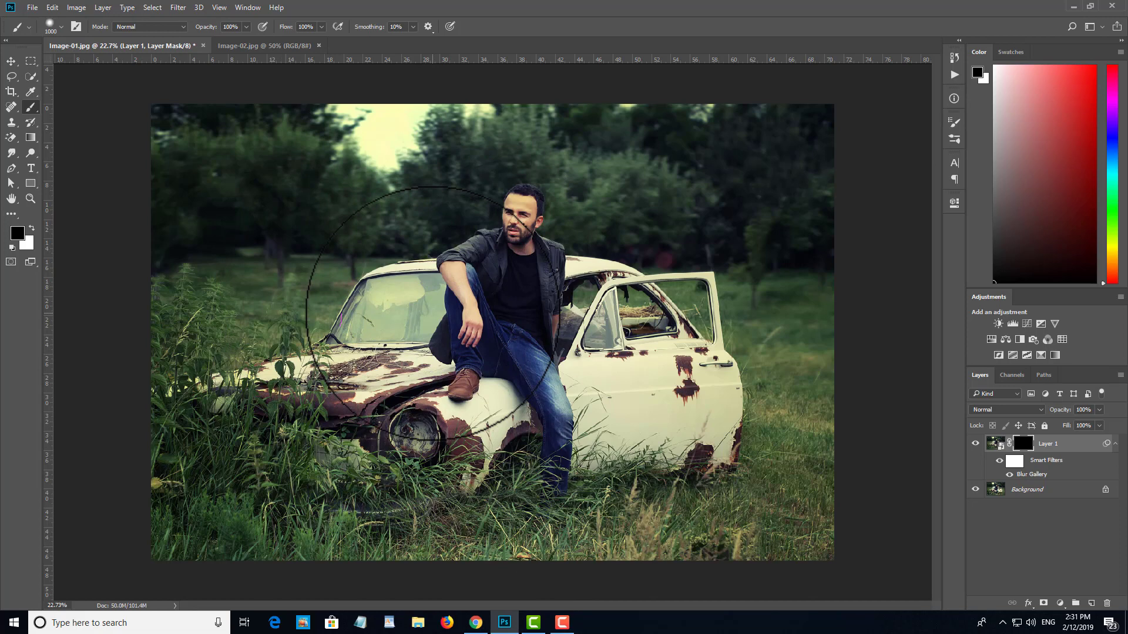
pyautogui.moveTo(432, 312); pyautogui.dragTo(443, 313)
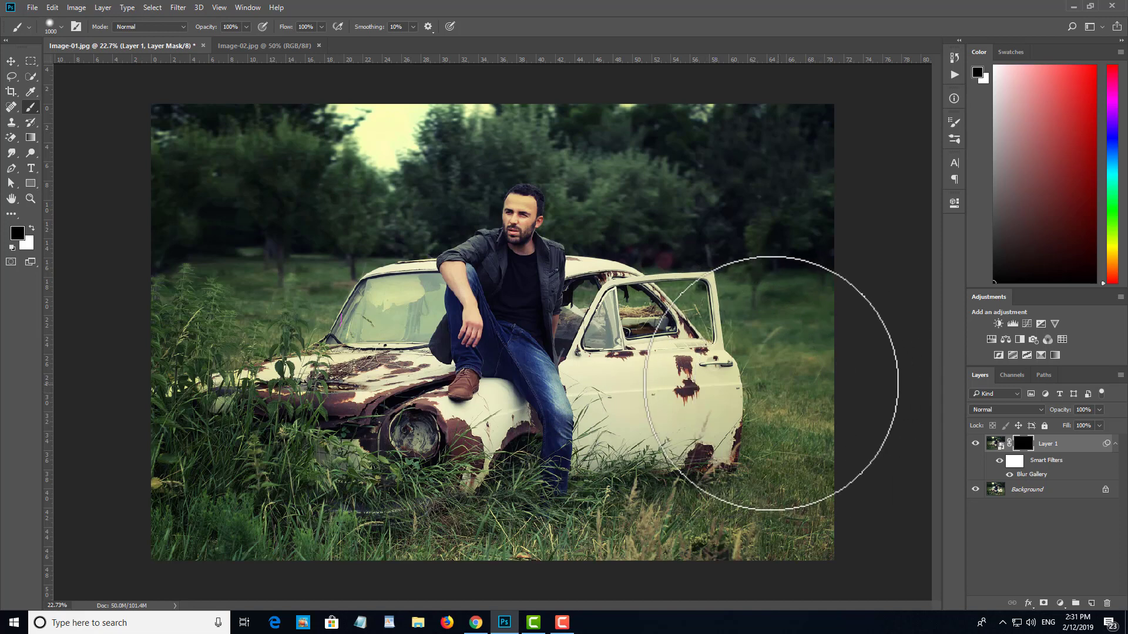
pyautogui.hotkey('ctrl', 'i')
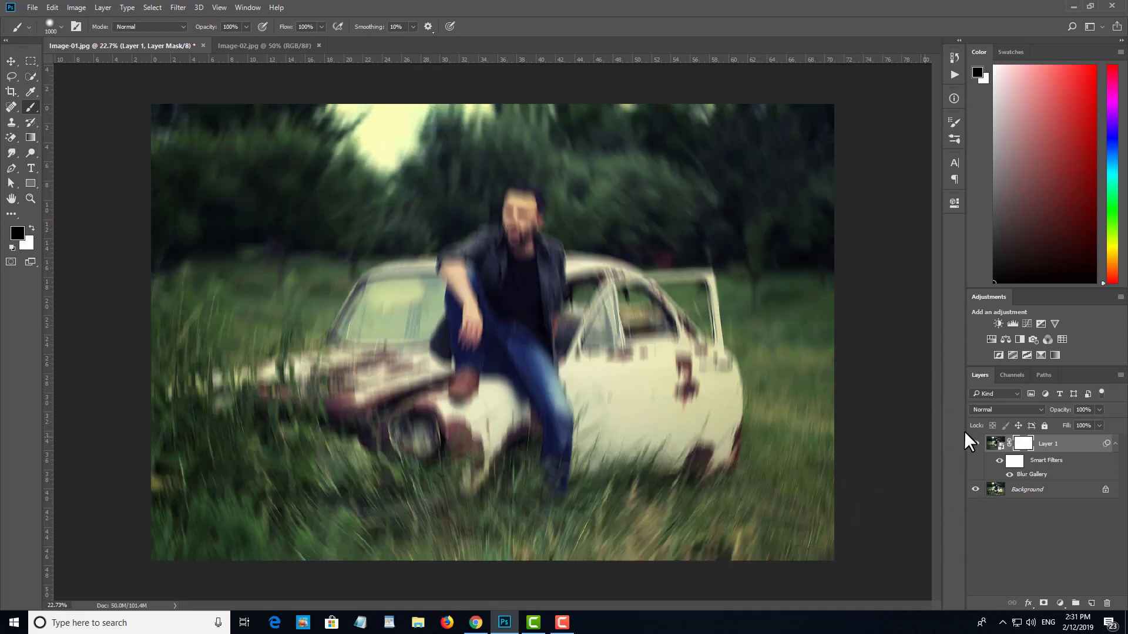
# Lower the brush hardness to below 20%, keeping the brush size at 1000 px
pyautogui.scroll(-1, 468, 238)
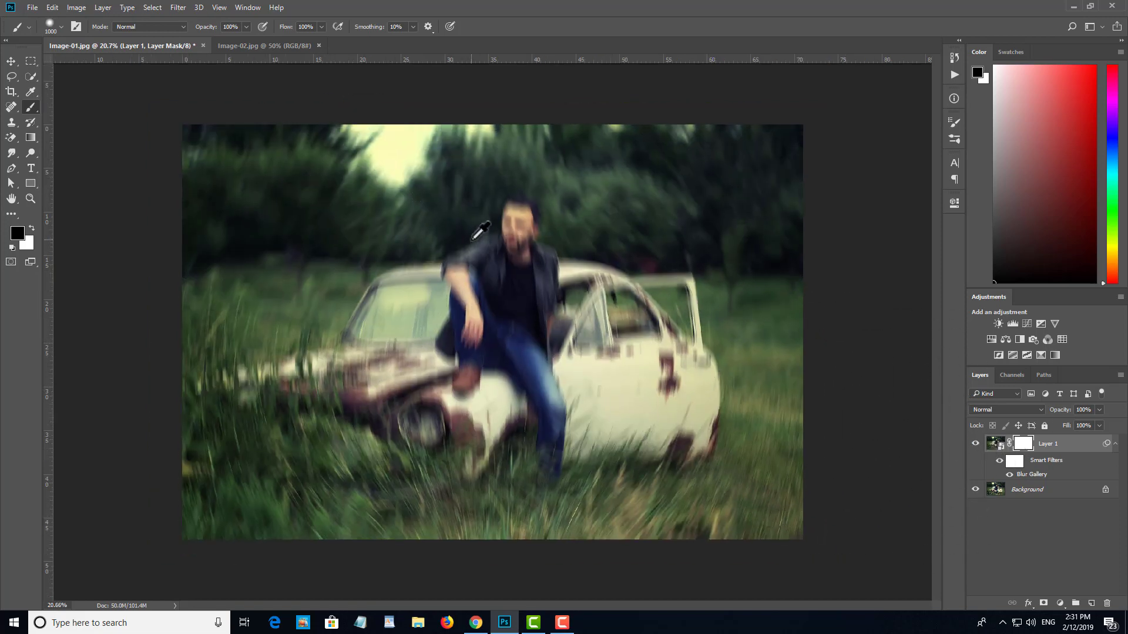
pyautogui.scroll(2, 517, 240)
pyautogui.scroll(-1, 527, 239)
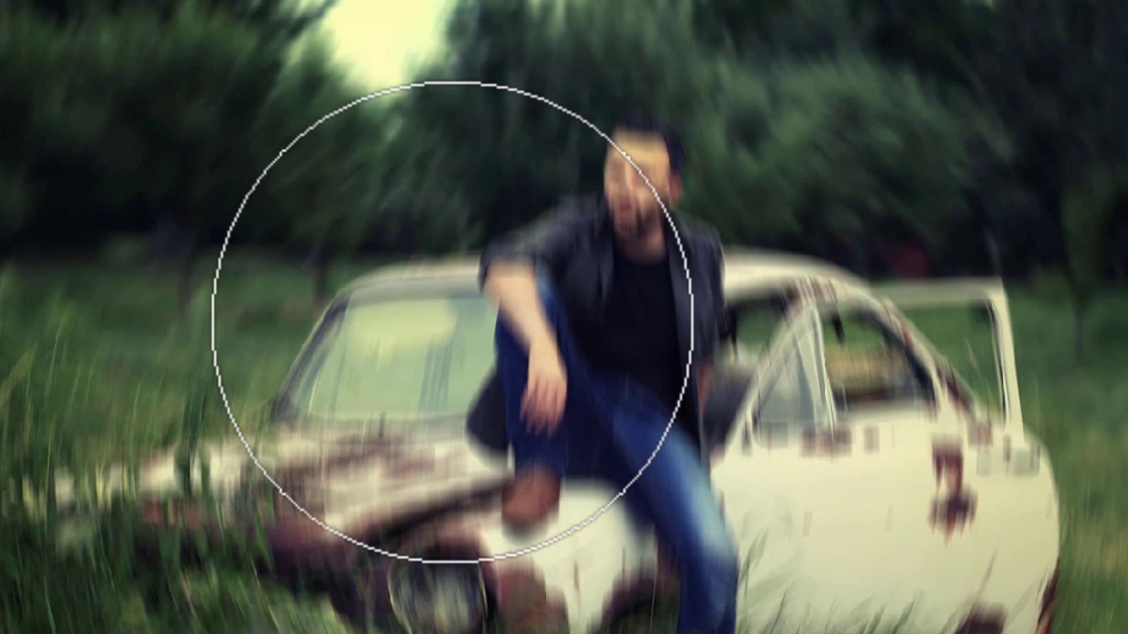
pyautogui.rightClick(769, 526)
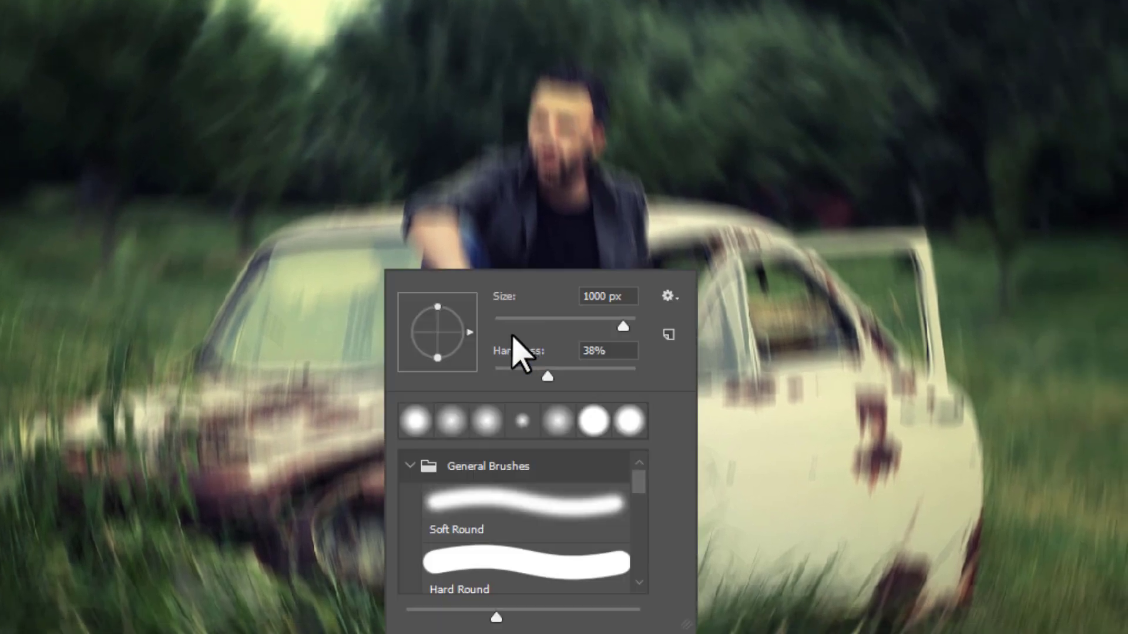
pyautogui.moveTo(546, 376); pyautogui.dragTo(533, 377)
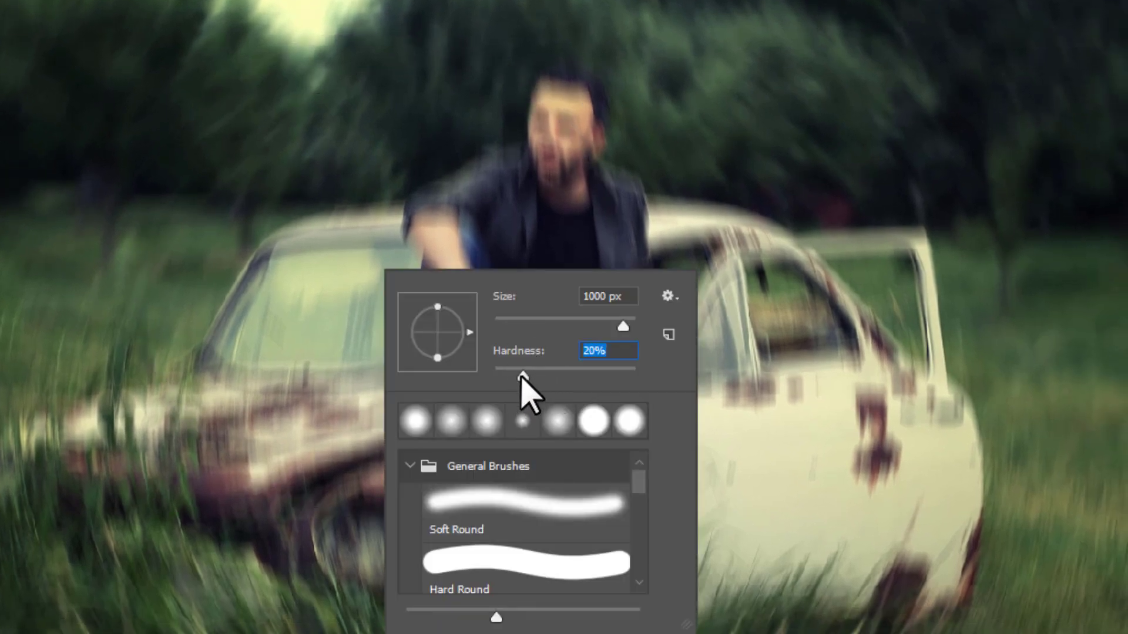
pyautogui.moveTo(522, 376); pyautogui.dragTo(506, 376)
pyautogui.press('Return')
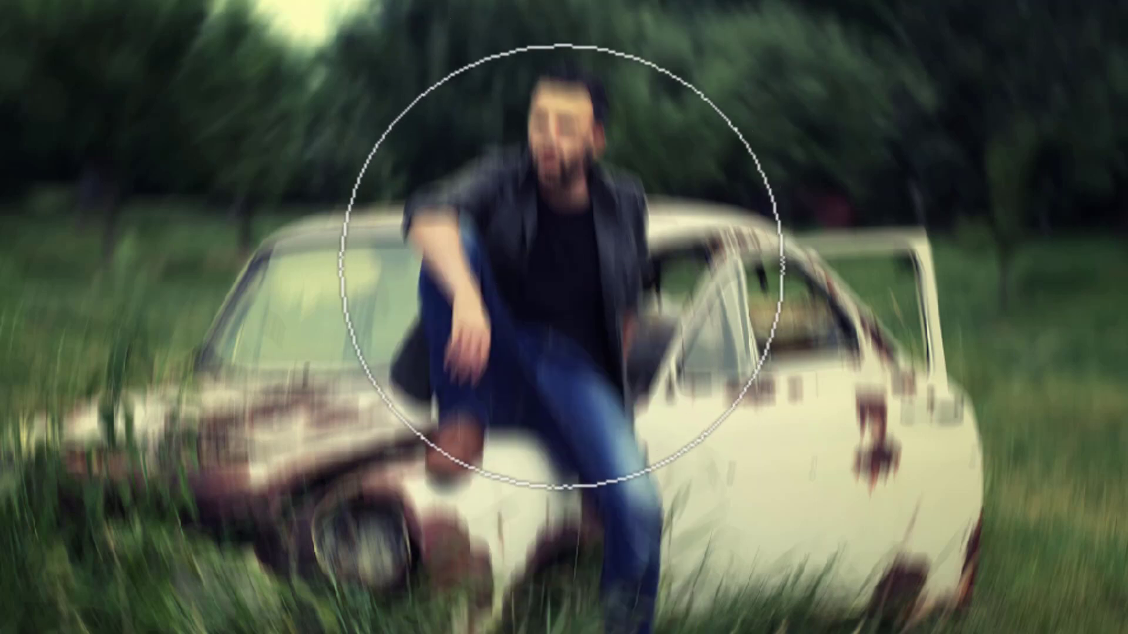
# Reduce the brush to 300 px and paint black on Layer 1's mask over the man's face and shirt
pyautogui.scroll(3, 552, 270)
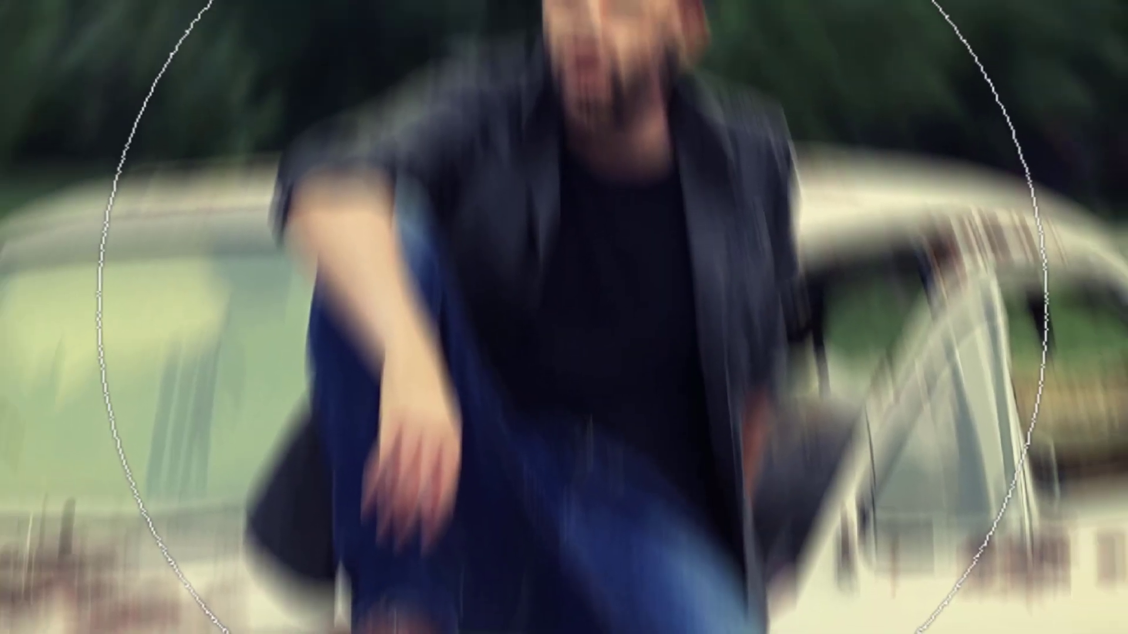
pyautogui.press('[')
pyautogui.press('[')
pyautogui.press('[')
pyautogui.press('[')
pyautogui.press('[')
pyautogui.scroll(3, 643, 405)
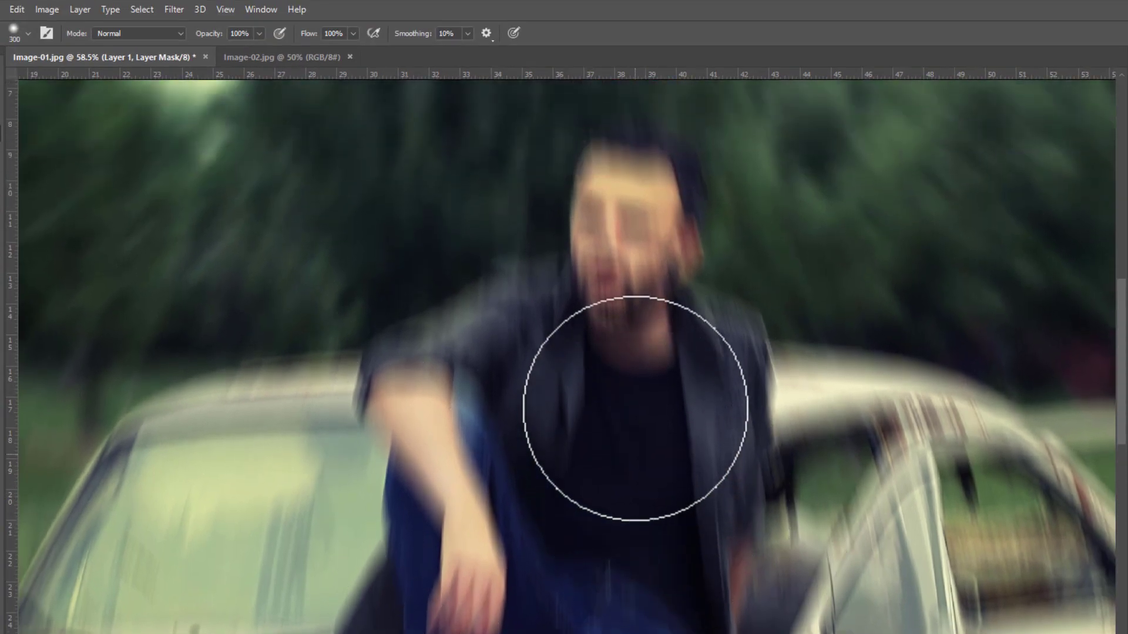
pyautogui.scroll(1, 630, 232)
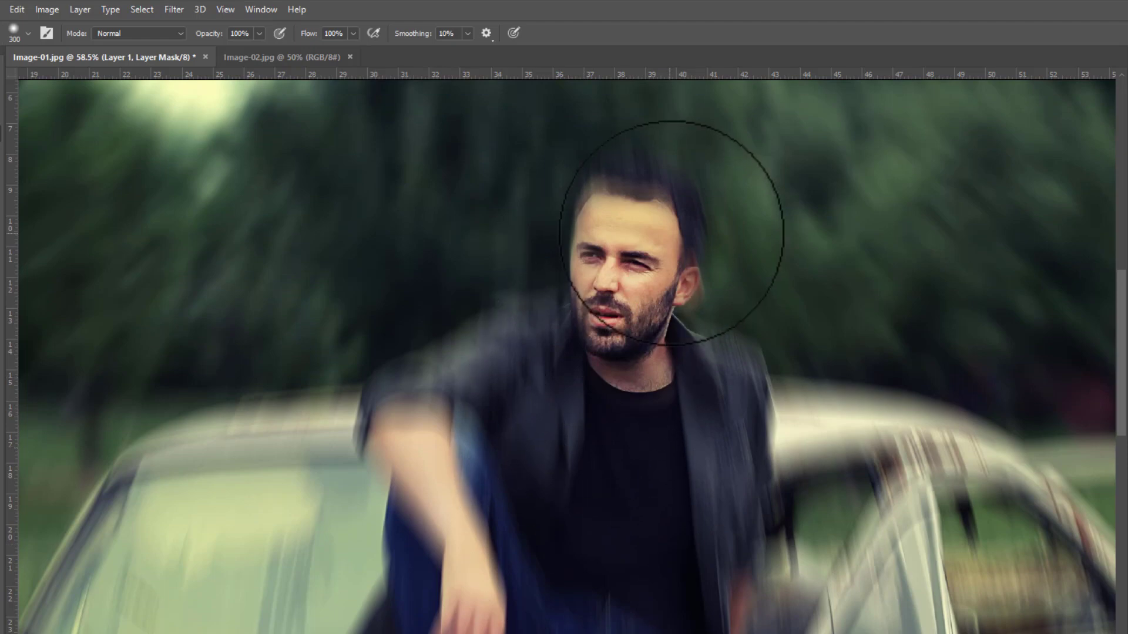
# Paint black on Layer 1's mask over the man's hair and the top of his head
pyautogui.scroll(-3, 720, 337)
pyautogui.scroll(-1, 740, 341)
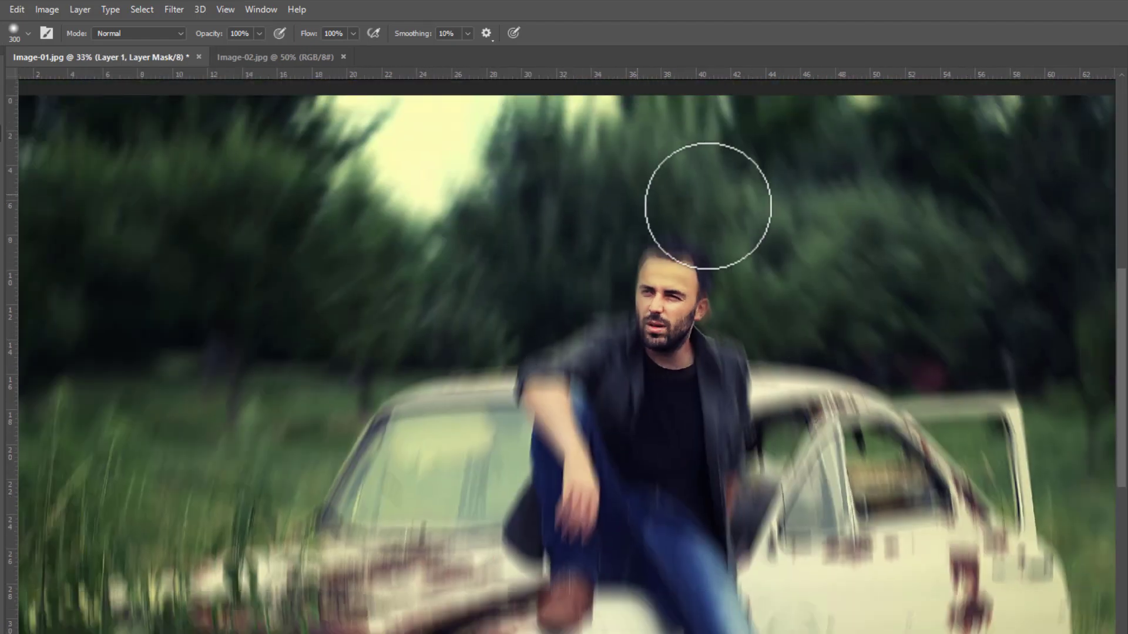
pyautogui.scroll(-2, 788, 332)
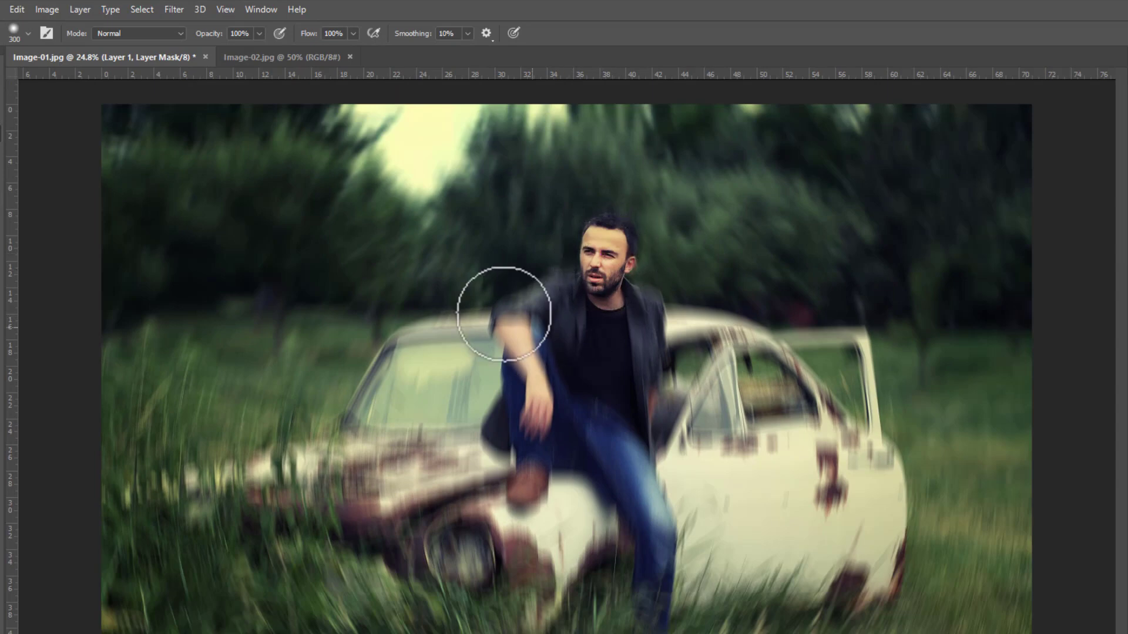
pyautogui.scroll(1, 567, 224)
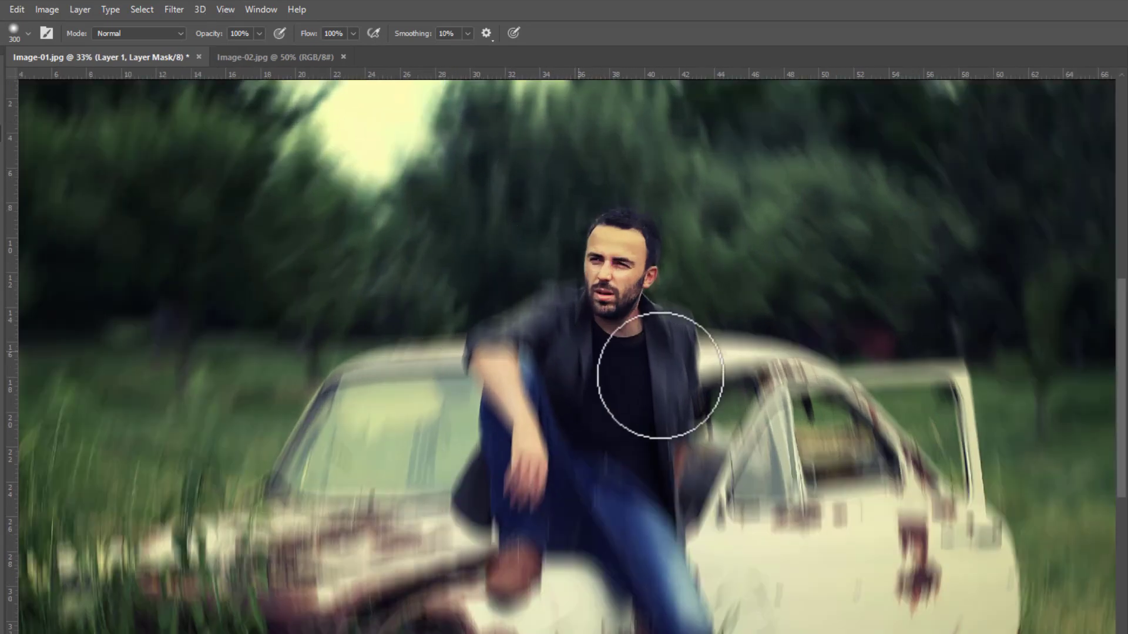
pyautogui.scroll(-2, 693, 246)
pyautogui.scroll(2, 581, 247)
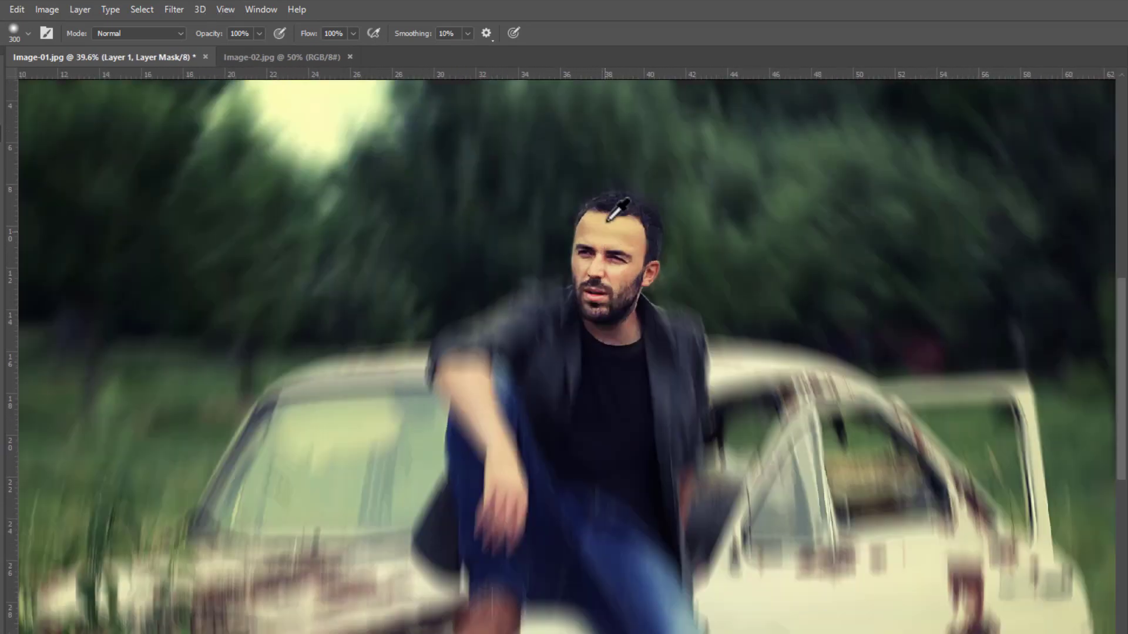
pyautogui.scroll(3, 580, 247)
pyautogui.scroll(3, 555, 205)
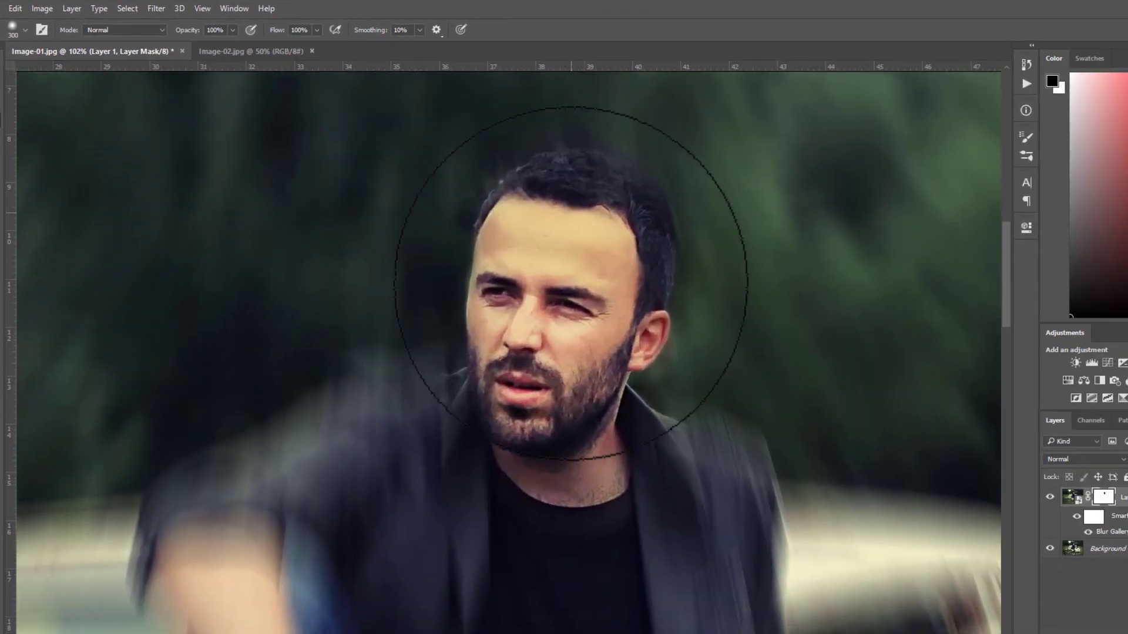
# Reduce the brush to 150 px and paint black on the mask over the jacket's shoulder and upper sleeve beside the beard
pyautogui.moveTo(553, 379); pyautogui.dragTo(623, 236)
pyautogui.press('[')
pyautogui.press('[')
pyautogui.press('[')
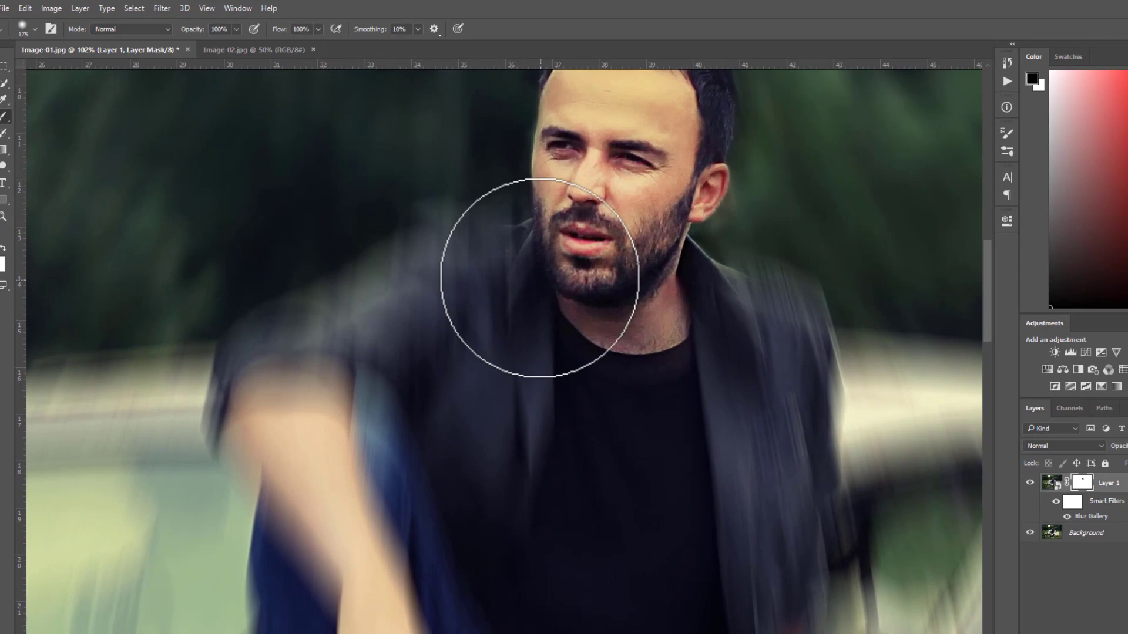
pyautogui.press('[')
pyautogui.moveTo(512, 285)
pyautogui.mouseDown()
pyautogui.moveTo(478, 316)
pyautogui.moveTo(518, 264)
pyautogui.moveTo(382, 354)
pyautogui.moveTo(514, 227)
pyautogui.moveTo(472, 282)
pyautogui.moveTo(479, 227)
pyautogui.moveTo(508, 225)
pyautogui.moveTo(461, 227)
pyautogui.mouseUp()
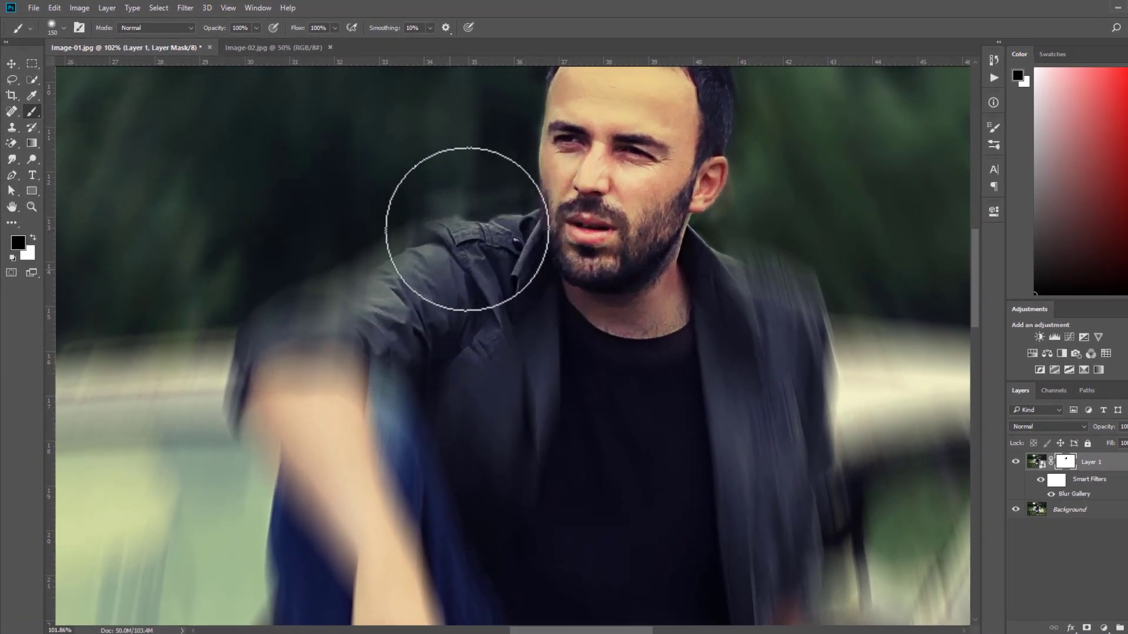
# Raise the brush hardness to 33%, keeping the size at 150 px, while touching up the jacket's shoulder
pyautogui.rightClick(467, 206)
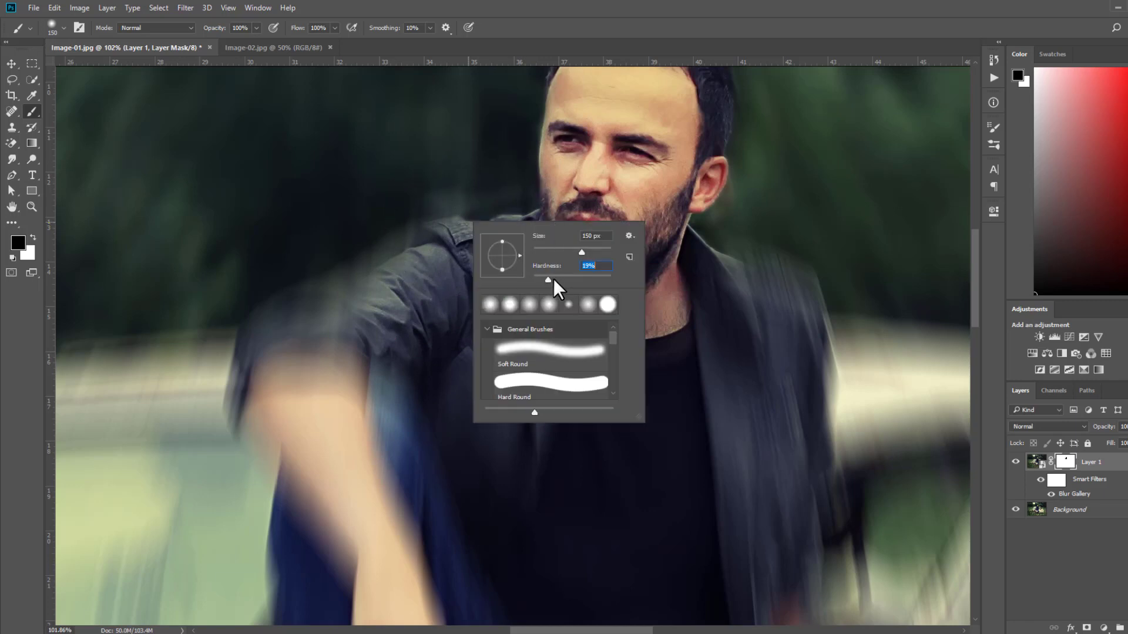
pyautogui.click(597, 5)
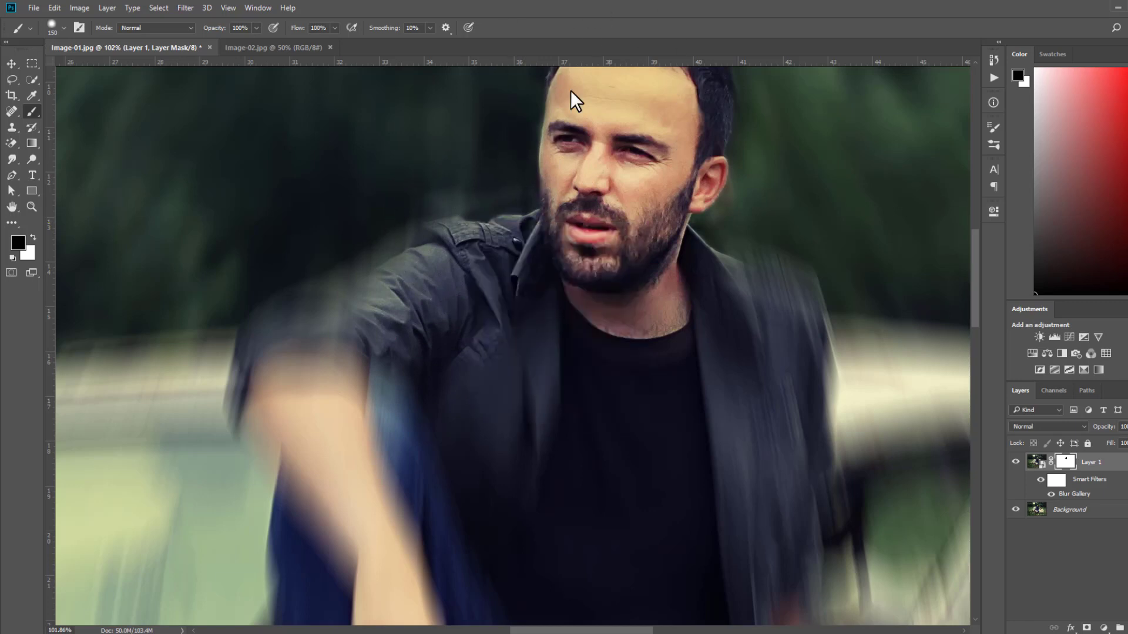
pyautogui.moveTo(486, 269)
pyautogui.mouseDown()
pyautogui.moveTo(454, 276)
pyautogui.moveTo(412, 320)
pyautogui.mouseUp()
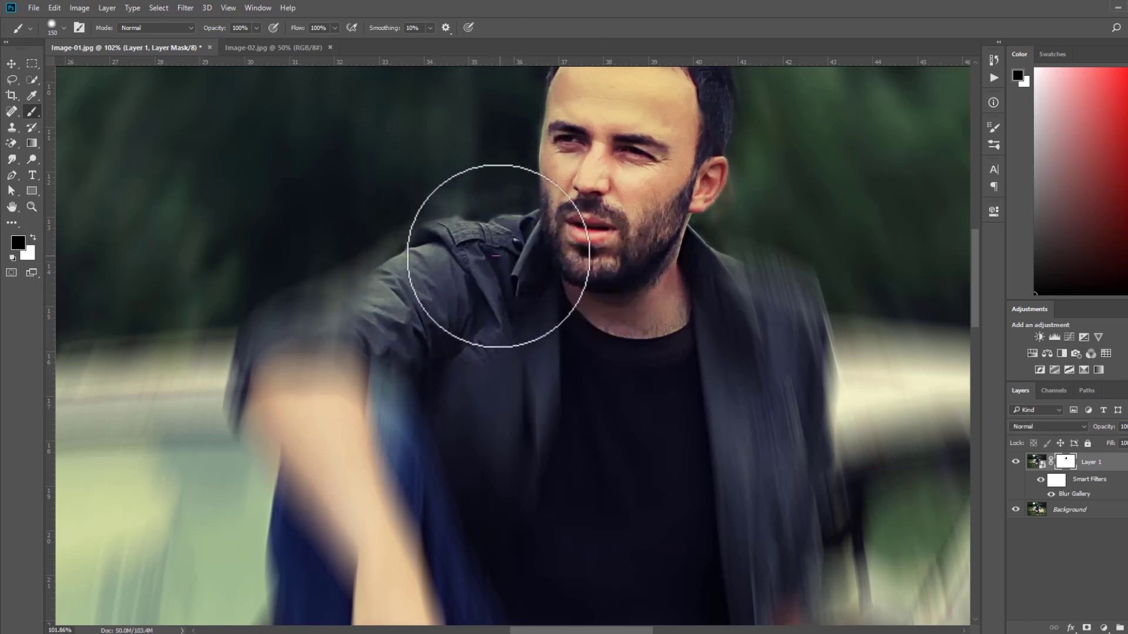
pyautogui.rightClick(499, 268)
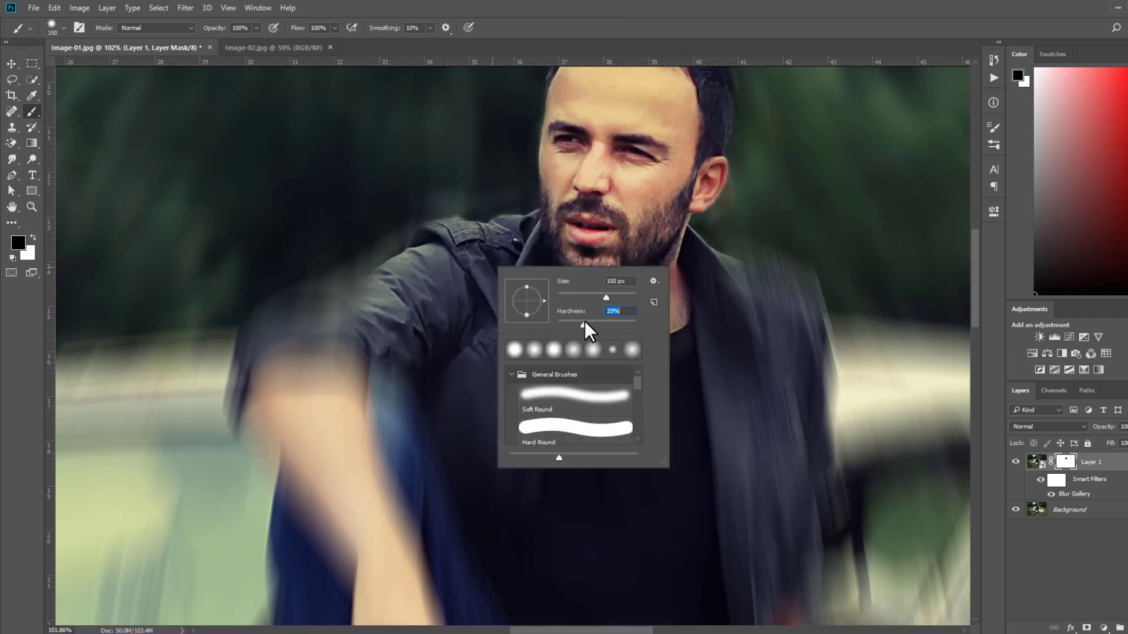
pyautogui.click(581, 5)
# Paint black on the mask over the man's rolled sleeve, forearm, shirt and the rest of his jacket
pyautogui.scroll(-2, 517, 235)
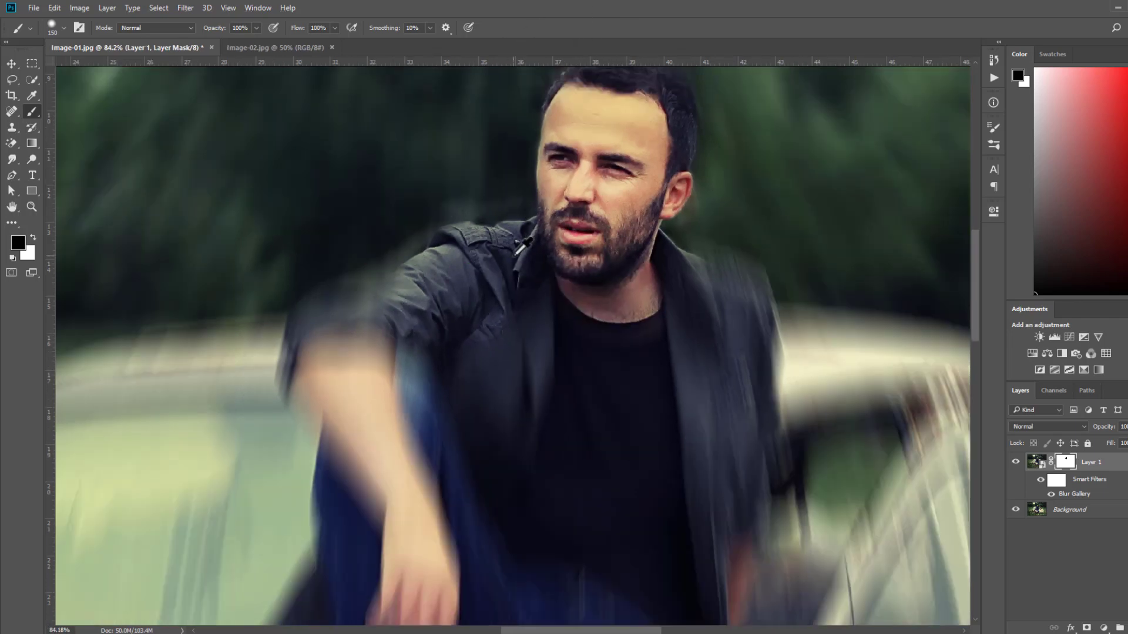
pyautogui.moveTo(477, 271)
pyautogui.mouseDown()
pyautogui.moveTo(426, 316)
pyautogui.moveTo(378, 335)
pyautogui.moveTo(346, 336)
pyautogui.moveTo(373, 319)
pyautogui.moveTo(349, 330)
pyautogui.moveTo(375, 327)
pyautogui.moveTo(334, 363)
pyautogui.moveTo(326, 340)
pyautogui.moveTo(337, 367)
pyautogui.moveTo(331, 332)
pyautogui.moveTo(307, 420)
pyautogui.moveTo(319, 403)
pyautogui.moveTo(412, 489)
pyautogui.moveTo(517, 359)
pyautogui.moveTo(497, 323)
pyautogui.moveTo(515, 395)
pyautogui.moveTo(542, 433)
pyautogui.mouseUp()
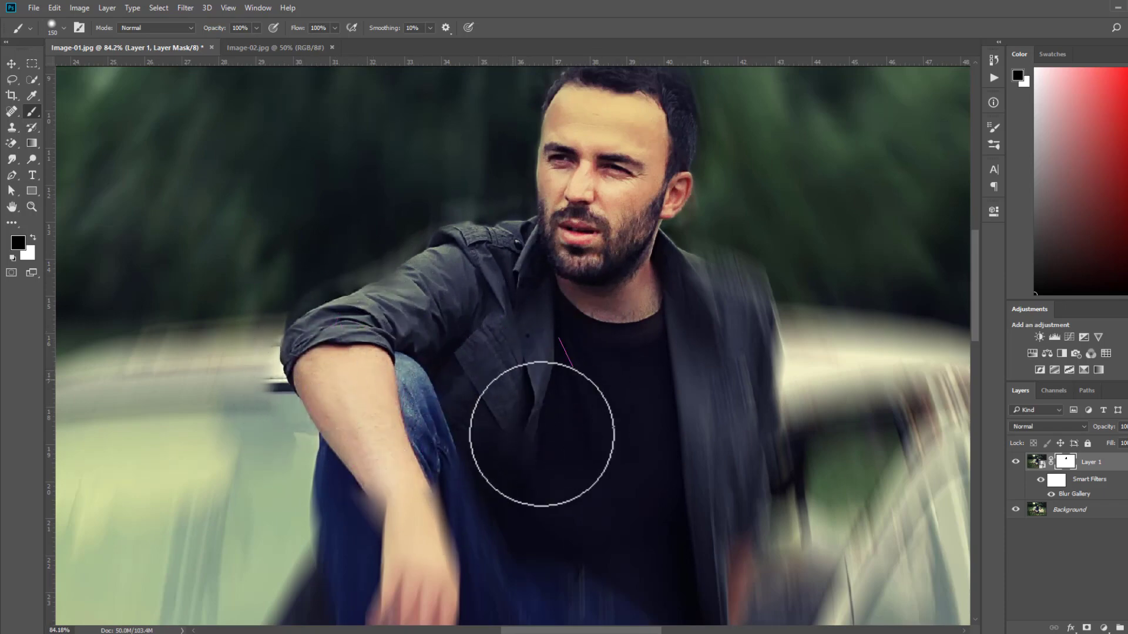
pyautogui.moveTo(659, 106)
pyautogui.mouseDown()
pyautogui.moveTo(513, 301)
pyautogui.moveTo(487, 301)
pyautogui.mouseUp()
pyautogui.moveTo(573, 480)
pyautogui.mouseDown()
pyautogui.moveTo(466, 355)
pyautogui.moveTo(498, 440)
pyautogui.mouseUp()
pyautogui.moveTo(476, 529)
pyautogui.mouseDown()
pyautogui.moveTo(516, 350)
pyautogui.moveTo(376, 142)
pyautogui.mouseUp()
pyautogui.moveTo(234, 171); pyautogui.dragTo(400, 340)
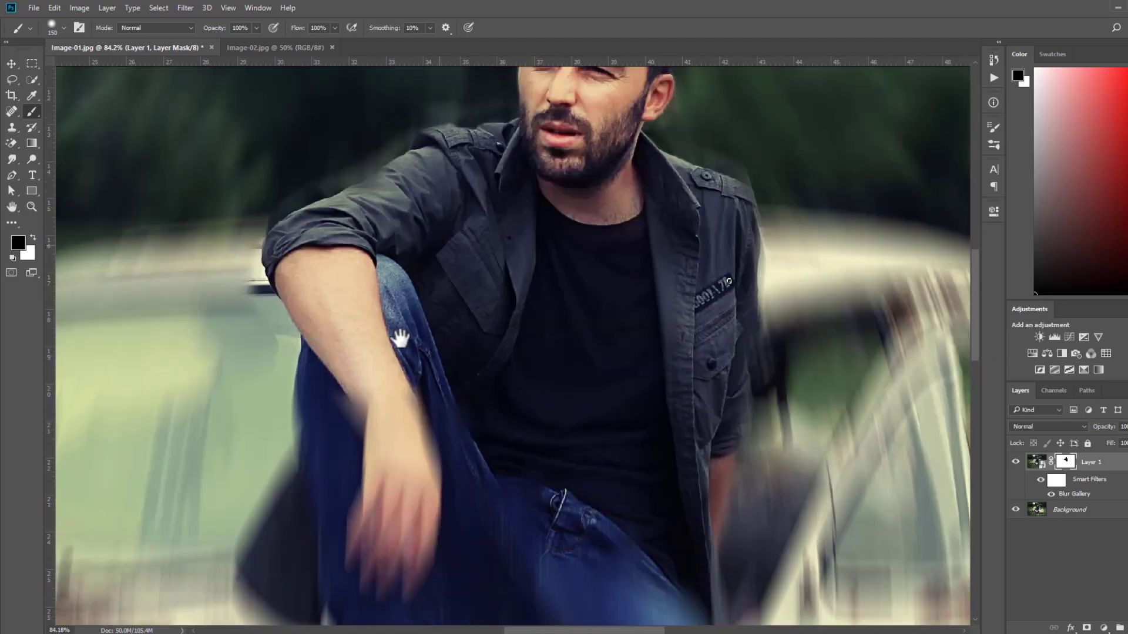
# Paint black on the mask over the man's hand, jeans and brown shoe, down to the leg in the grass
pyautogui.moveTo(316, 252); pyautogui.dragTo(346, 400)
pyautogui.moveTo(443, 213)
pyautogui.mouseDown()
pyautogui.moveTo(434, 382)
pyautogui.moveTo(356, 442)
pyautogui.mouseUp()
pyautogui.scroll(-5, 434, 380)
pyautogui.scroll(3, 320, 478)
pyautogui.moveTo(468, 445); pyautogui.dragTo(478, 519)
pyautogui.moveTo(480, 350); pyautogui.dragTo(340, 181)
pyautogui.moveTo(339, 180); pyautogui.dragTo(426, 500)
pyautogui.moveTo(433, 506); pyautogui.dragTo(461, 284)
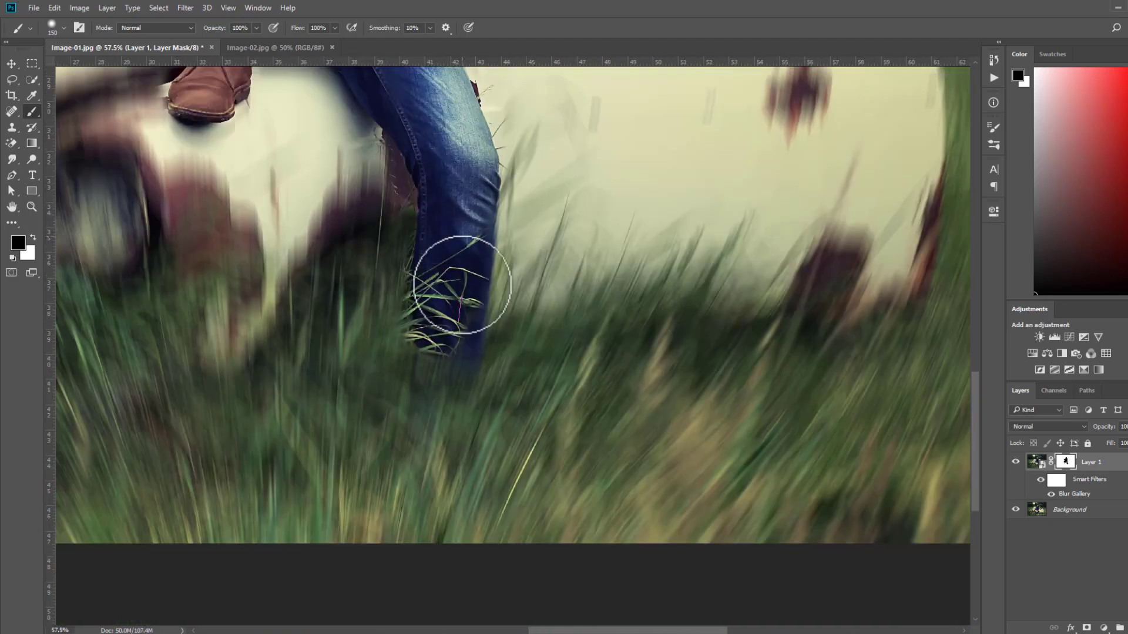
# Lower the brush hardness and blend the man's lower leg into the grass, alternating white and black on the mask
pyautogui.moveTo(431, 200); pyautogui.dragTo(470, 298)
pyautogui.rightClick(470, 298)
pyautogui.moveTo(557, 356); pyautogui.dragTo(537, 356)
pyautogui.press('Return')
pyautogui.press('x')
pyautogui.moveTo(471, 494)
pyautogui.mouseDown()
pyautogui.moveTo(476, 414)
pyautogui.moveTo(452, 484)
pyautogui.moveTo(489, 463)
pyautogui.mouseUp()
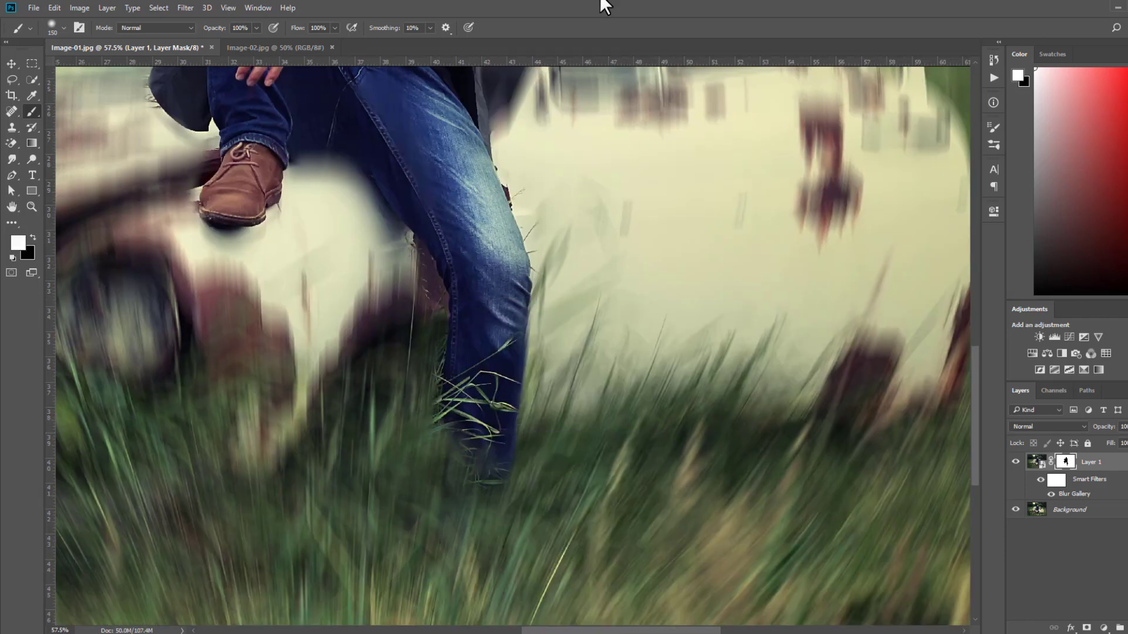
pyautogui.press('x')
pyautogui.moveTo(460, 271); pyautogui.dragTo(479, 418)
pyautogui.moveTo(448, 487)
pyautogui.mouseDown()
pyautogui.moveTo(448, 504)
pyautogui.moveTo(433, 425)
pyautogui.mouseUp()
pyautogui.press('x')
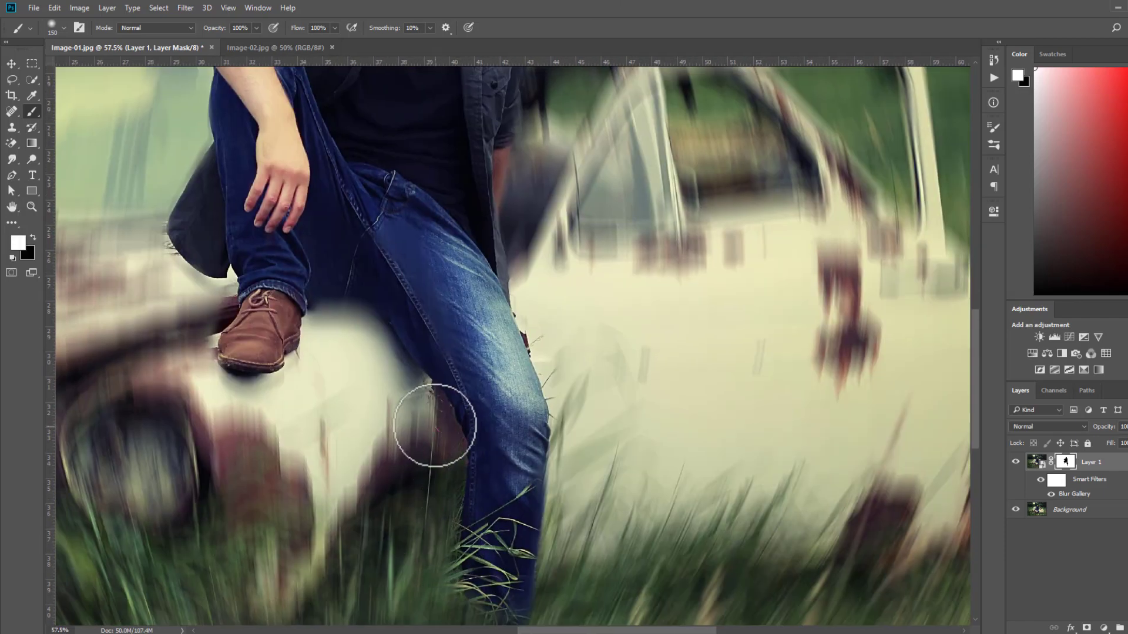
# Reduce the brush to 40 px and paint white along the edges of the man's legs and shoe to bring back the blur
pyautogui.moveTo(302, 376); pyautogui.dragTo(467, 376)
pyautogui.moveTo(375, 271)
pyautogui.mouseDown()
pyautogui.moveTo(404, 380)
pyautogui.moveTo(446, 406)
pyautogui.moveTo(451, 423)
pyautogui.mouseUp()
pyautogui.press('[')
pyautogui.press('[')
pyautogui.press('[')
pyautogui.press('[')
pyautogui.press('[')
pyautogui.press('[')
pyautogui.press('[')
pyautogui.press('[')
pyautogui.press('[')
pyautogui.moveTo(418, 317); pyautogui.dragTo(379, 311)
pyautogui.moveTo(379, 141)
pyautogui.mouseDown()
pyautogui.moveTo(247, 200)
pyautogui.moveTo(241, 353)
pyautogui.mouseUp()
pyautogui.moveTo(235, 353)
pyautogui.mouseDown()
pyautogui.moveTo(270, 355)
pyautogui.moveTo(367, 295)
pyautogui.mouseUp()
# Refine the mask along the jacket sleeve beside the car window with the 40 px brush, alternating black and white
pyautogui.press('x')
pyautogui.scroll(-2, 176, 413)
pyautogui.moveTo(708, 496)
pyautogui.mouseDown()
pyautogui.moveTo(519, 388)
pyautogui.moveTo(517, 307)
pyautogui.mouseUp()
pyautogui.press('x')
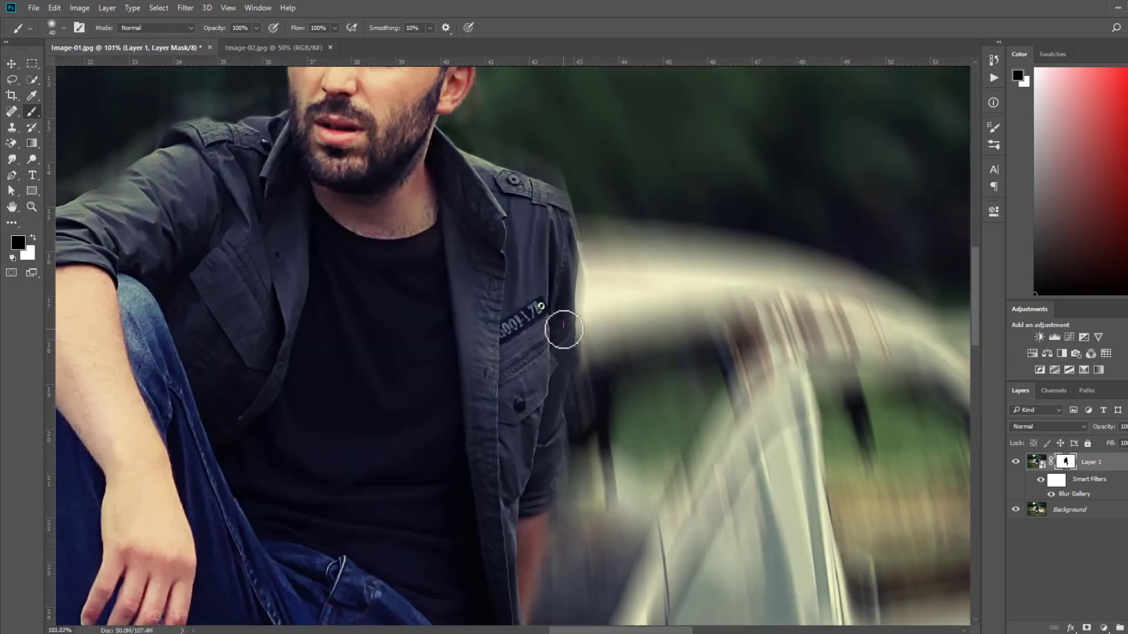
pyautogui.moveTo(555, 470); pyautogui.dragTo(565, 326)
pyautogui.moveTo(563, 349); pyautogui.dragTo(533, 411)
pyautogui.press('x')
pyautogui.moveTo(571, 393)
pyautogui.mouseDown()
pyautogui.moveTo(578, 352)
pyautogui.moveTo(581, 392)
pyautogui.mouseUp()
# Touch up the mask edge around the man with white, using the 40 px brush
pyautogui.scroll(-5, 581, 390)
pyautogui.moveTo(479, 310); pyautogui.dragTo(552, 174)
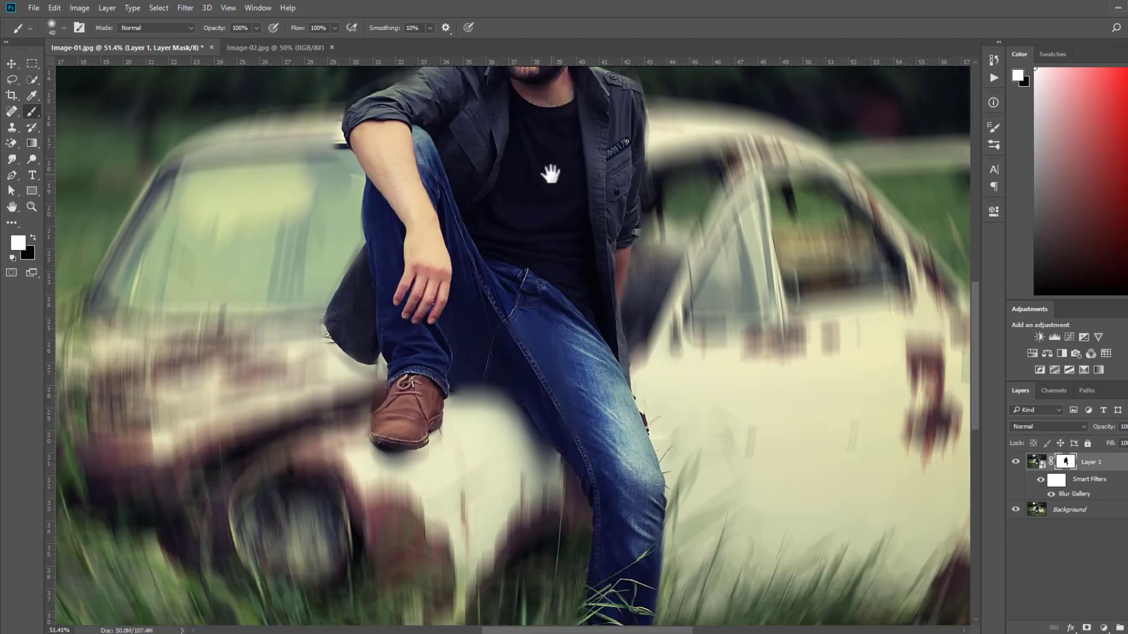
pyautogui.scroll(5, 386, 379)
pyautogui.moveTo(390, 382); pyautogui.dragTo(363, 409)
pyautogui.rightClick(403, 434)
pyautogui.press('Escape')
# Examine the whole image, comparing the masked man with the blurred car and grass
pyautogui.scroll(-6, 453, 334)
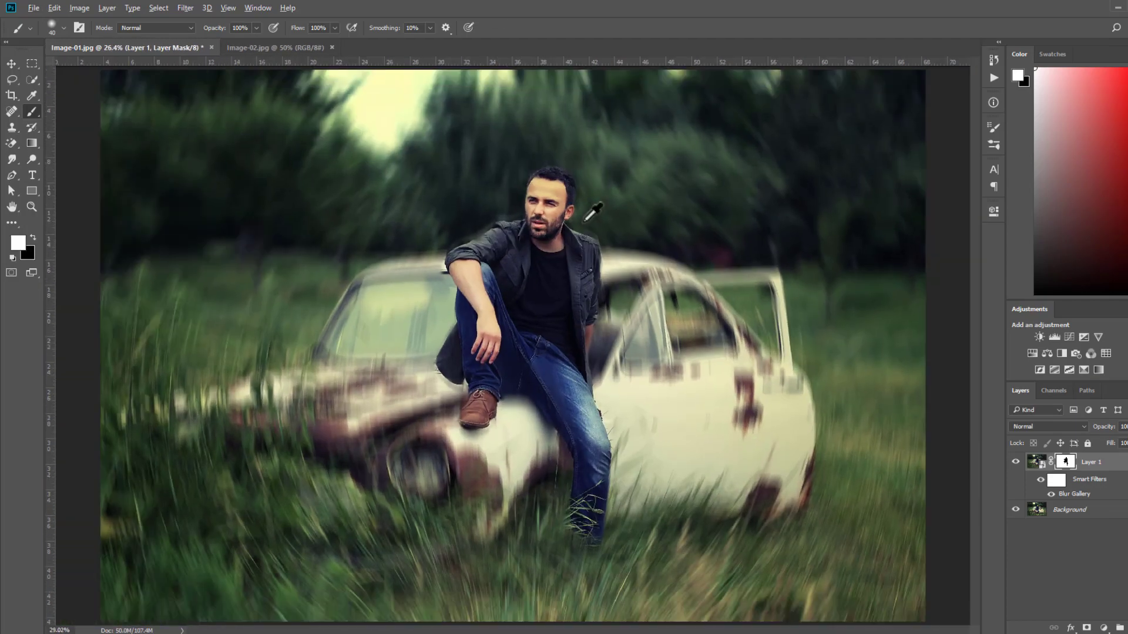
pyautogui.scroll(2, 591, 214)
pyautogui.scroll(-1, 584, 206)
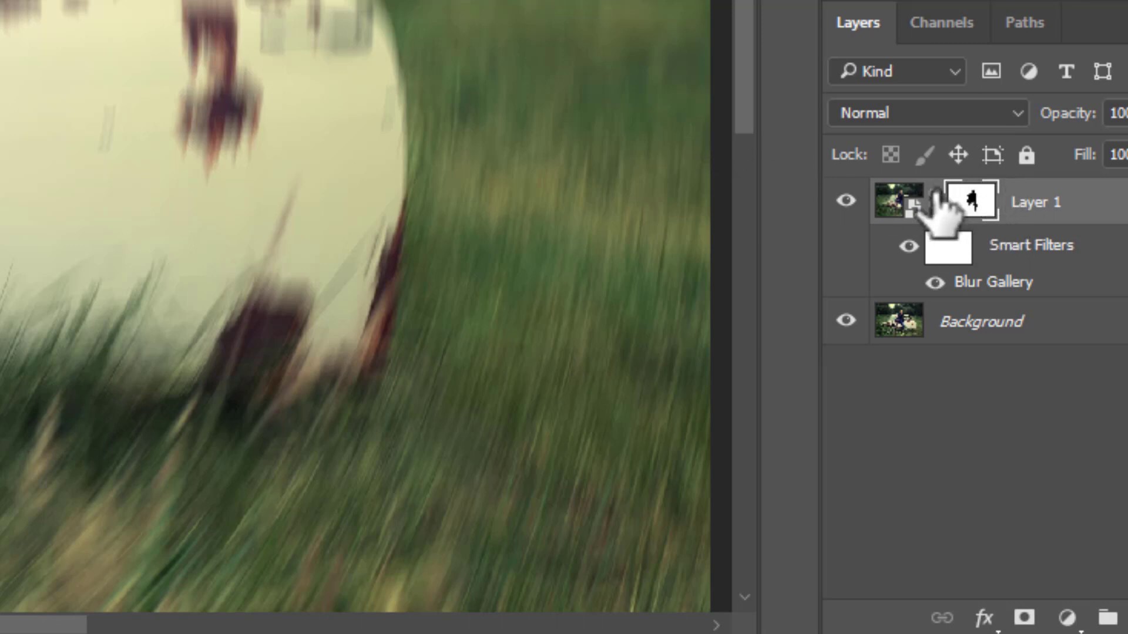
pyautogui.hotkey('ctrl', '-')
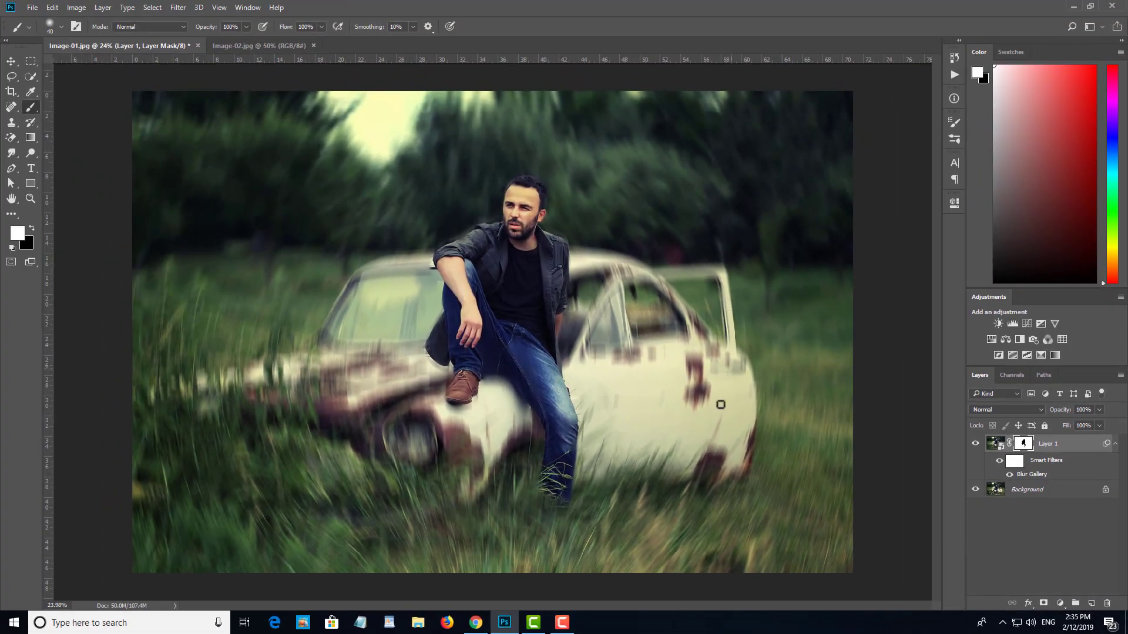
pyautogui.scroll(2, 504, 253)
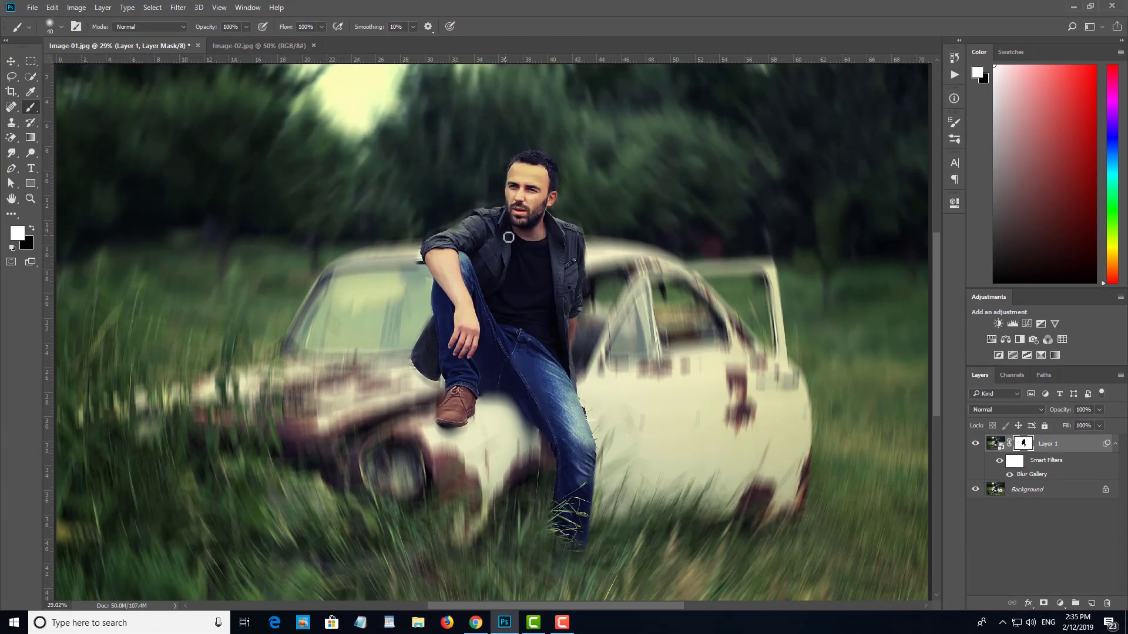
pyautogui.scroll(-3, 519, 242)
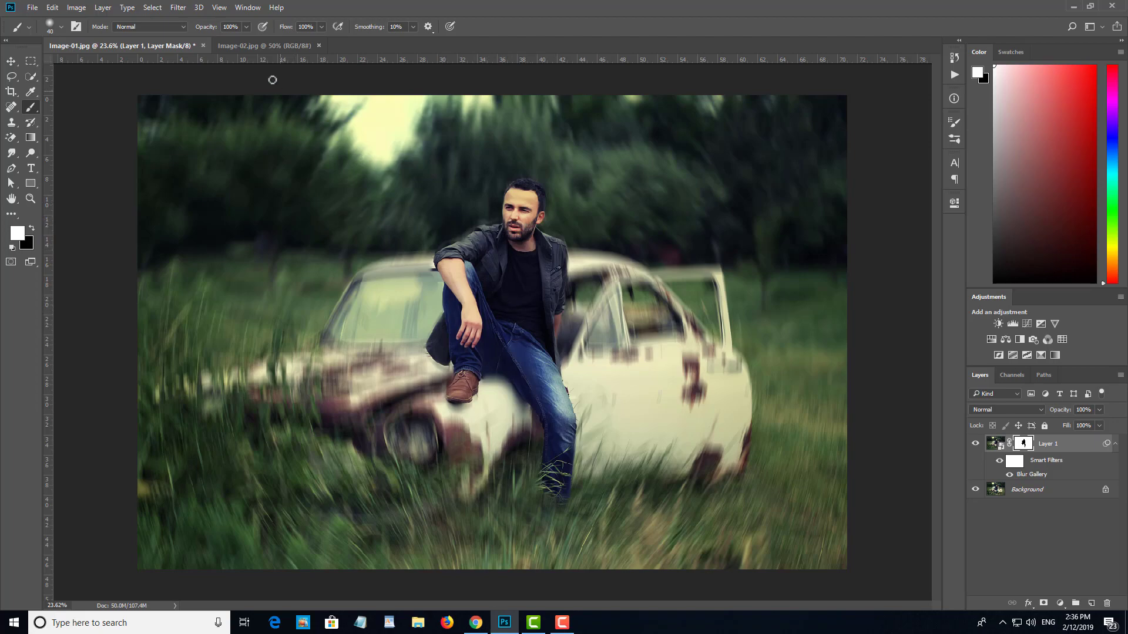
# Switch to Image-02.jpg and examine the white car, its rear details and the road around it
pyautogui.click(270, 45)
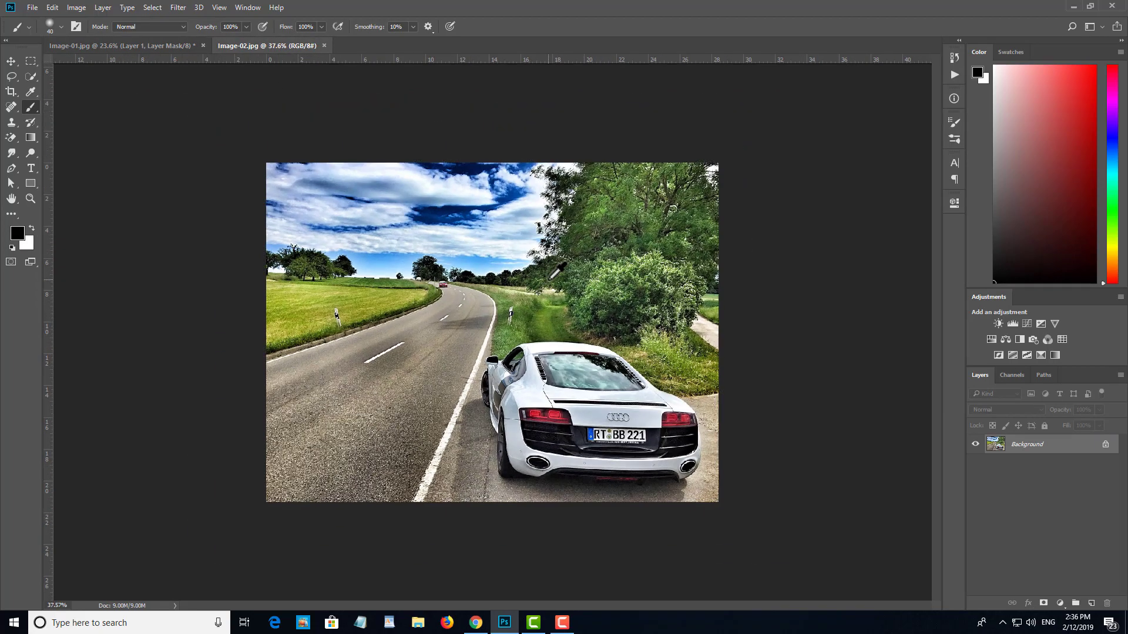
pyautogui.hotkey('ctrl', '-')
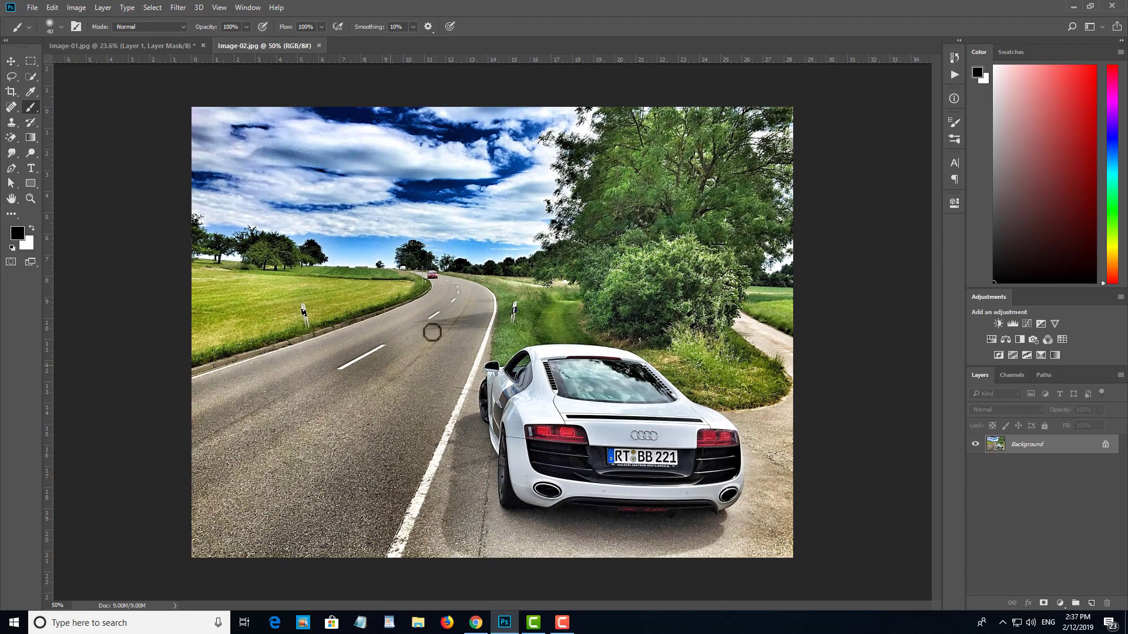
pyautogui.scroll(9, 460, 388)
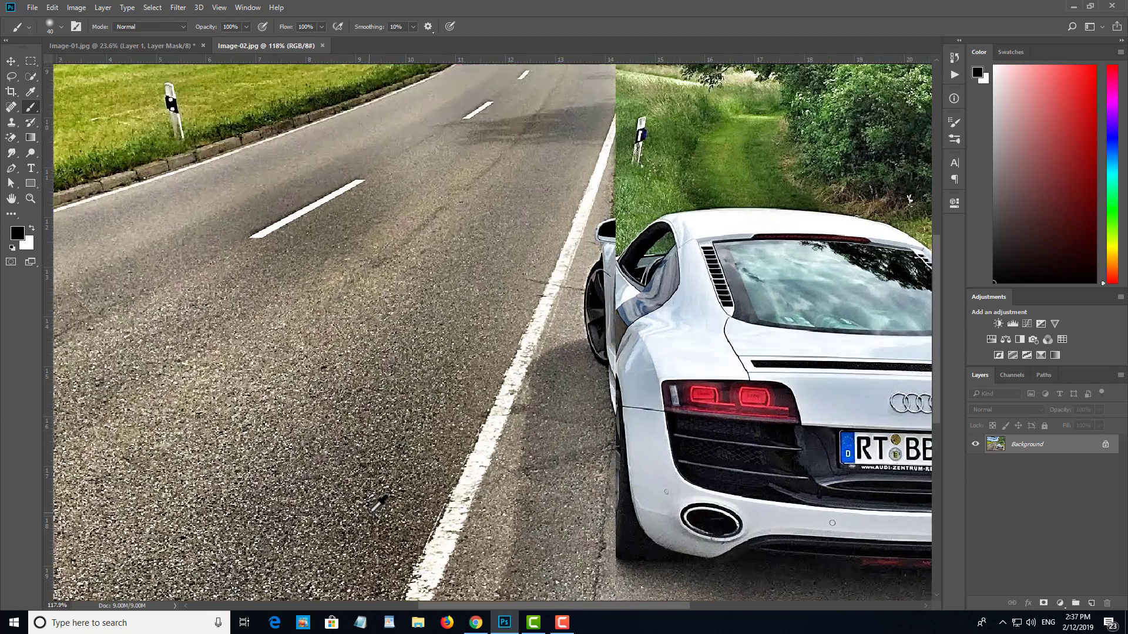
pyautogui.moveTo(518, 487); pyautogui.dragTo(470, 440)
pyautogui.scroll(3, 543, 458)
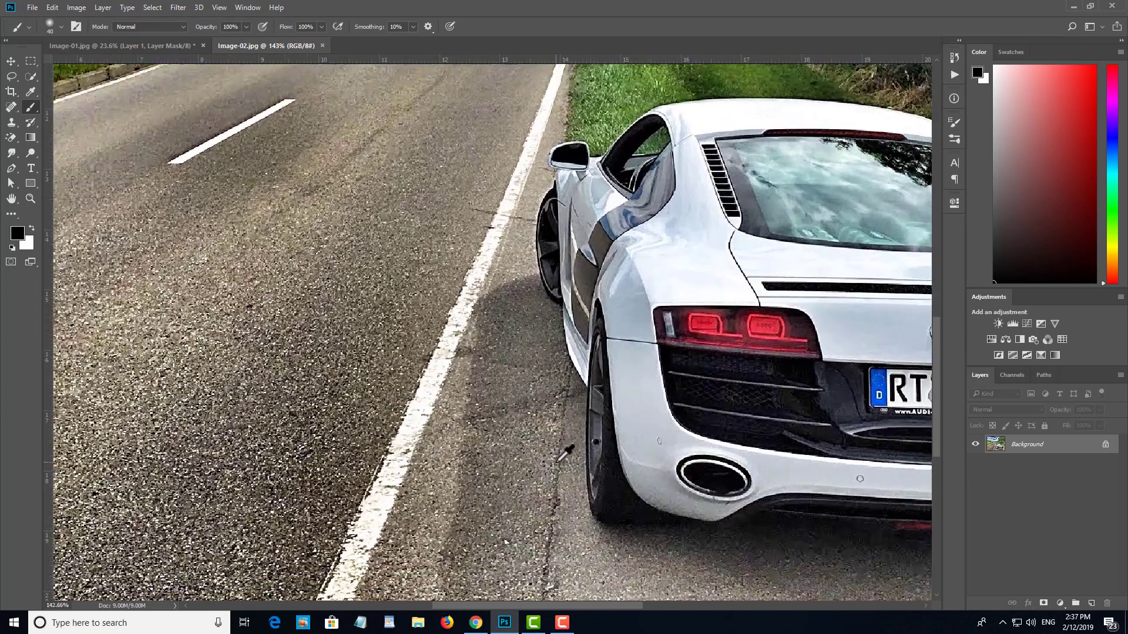
pyautogui.moveTo(522, 290); pyautogui.dragTo(295, 351)
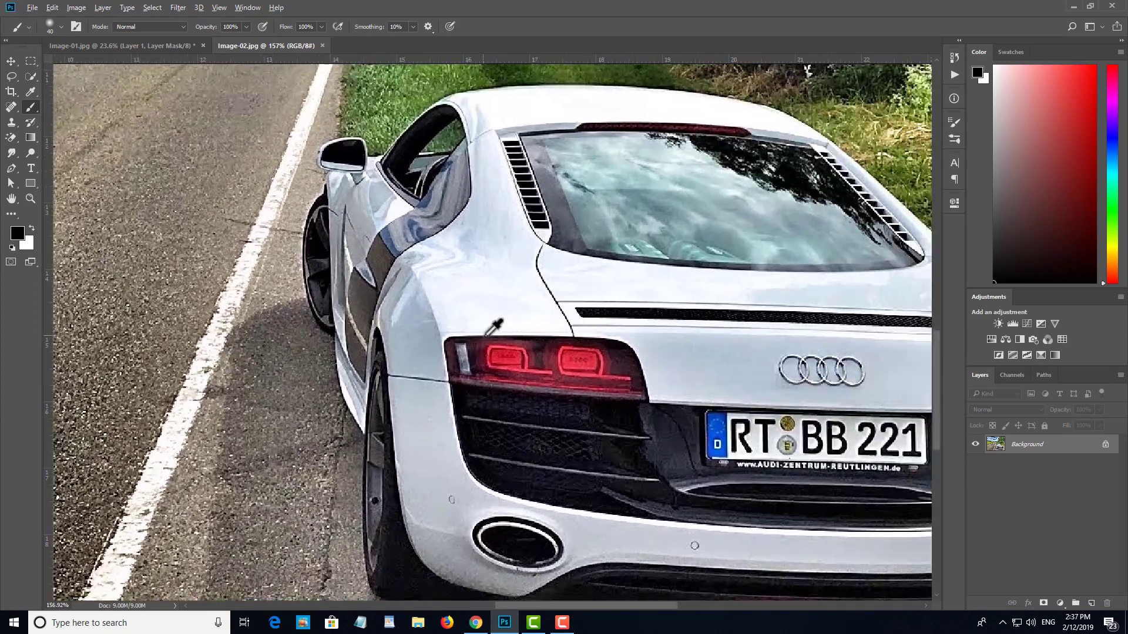
pyautogui.scroll(-10, 487, 333)
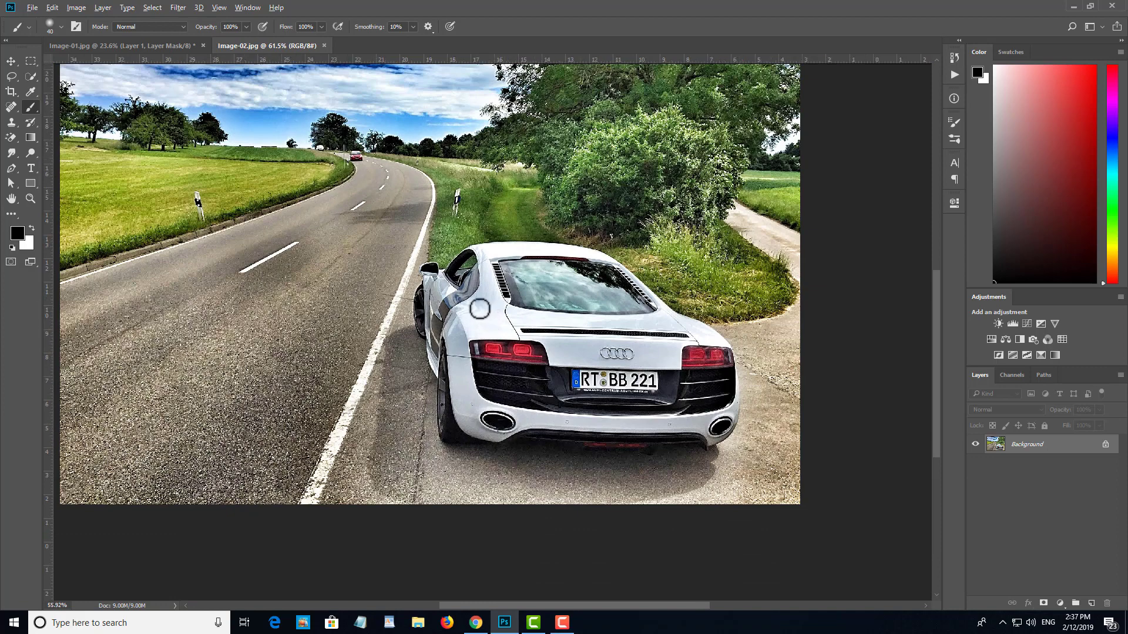
pyautogui.scroll(-1, 479, 309)
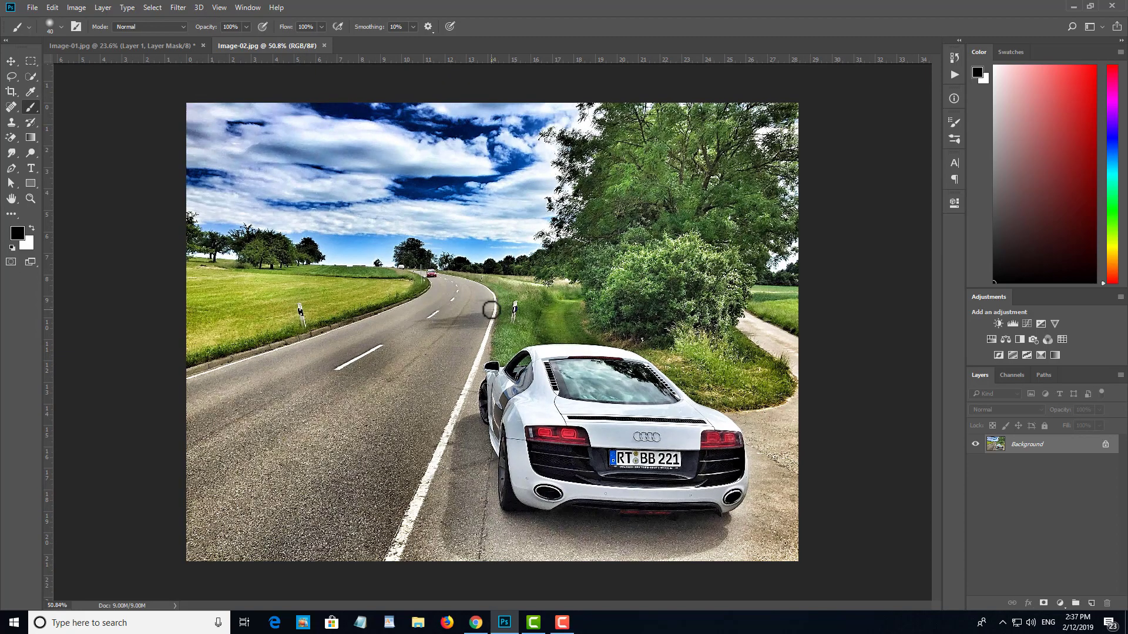
pyautogui.scroll(-1, 480, 303)
pyautogui.scroll(2, 482, 304)
pyautogui.scroll(-2, 502, 309)
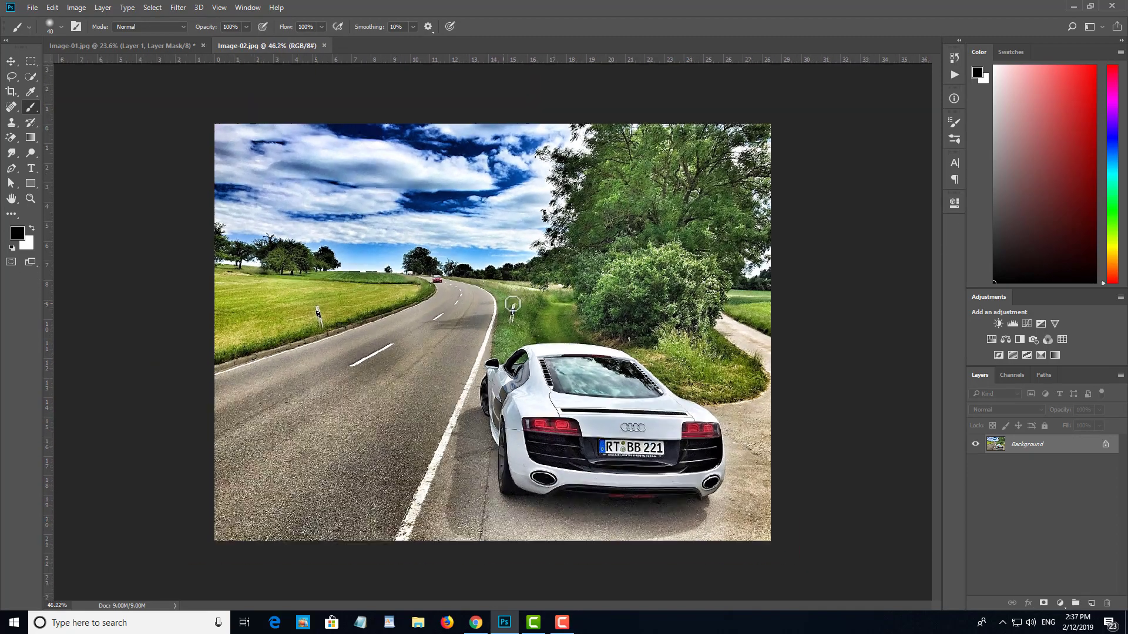
# Duplicate the Background layer of Image-02.jpg and switch to the Move tool
pyautogui.scroll(2, 551, 317)
pyautogui.scroll(-1, 500, 329)
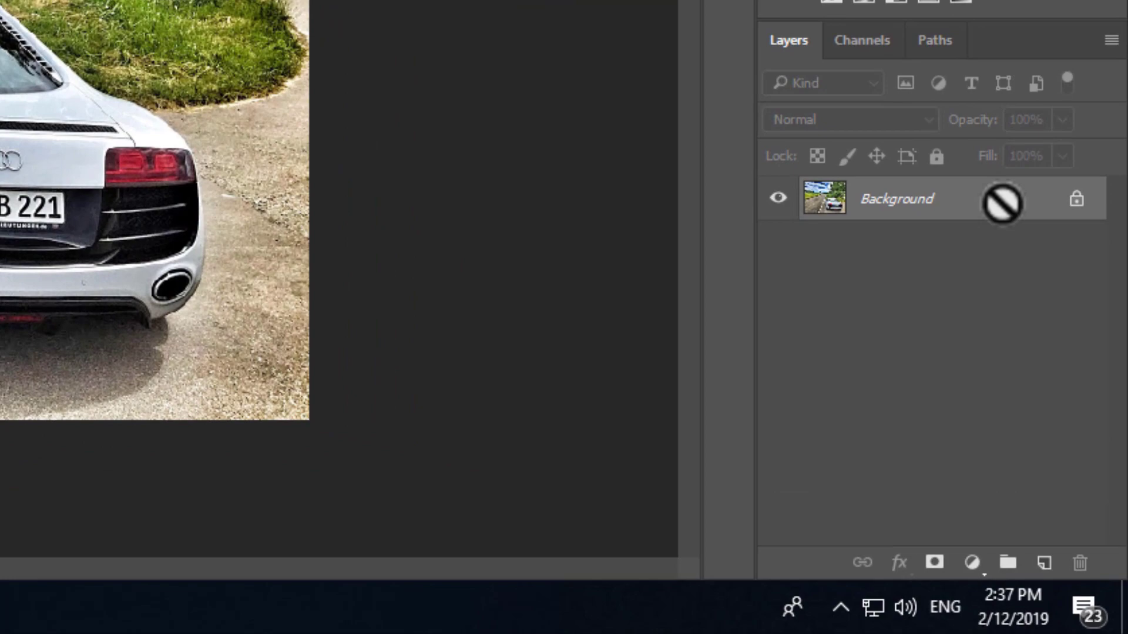
pyautogui.hotkey('ctrl', 'j')
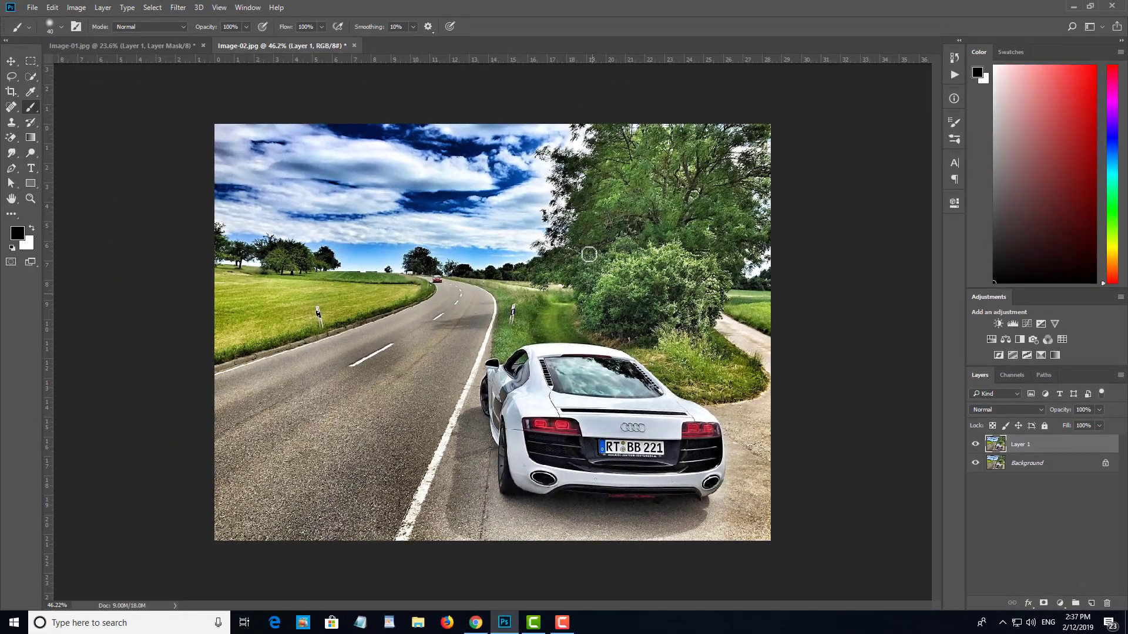
pyautogui.press('v')
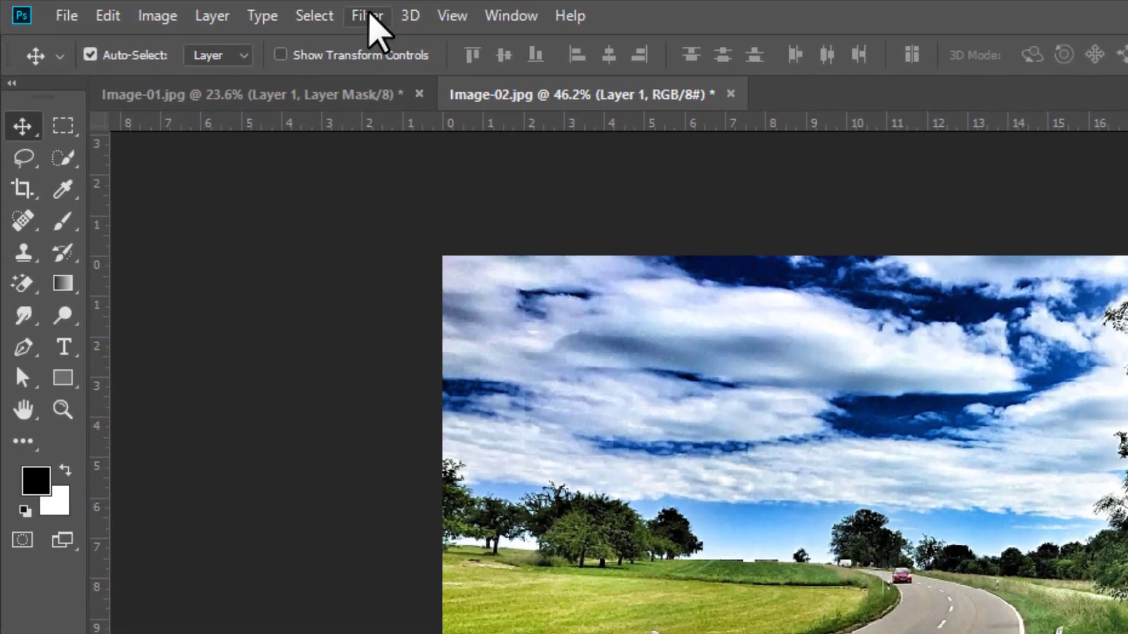
# Try a Radial Blur with amount 8, Spin method and Good quality directly on the duplicated layer, and undo it
pyautogui.click(369, 13)
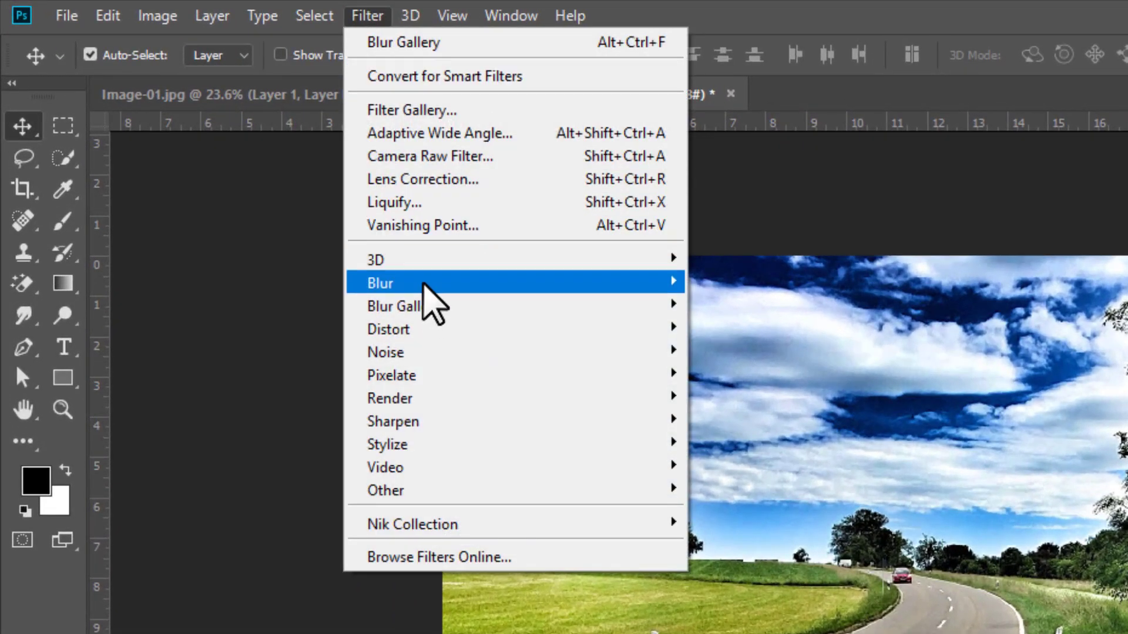
pyautogui.moveTo(424, 284)
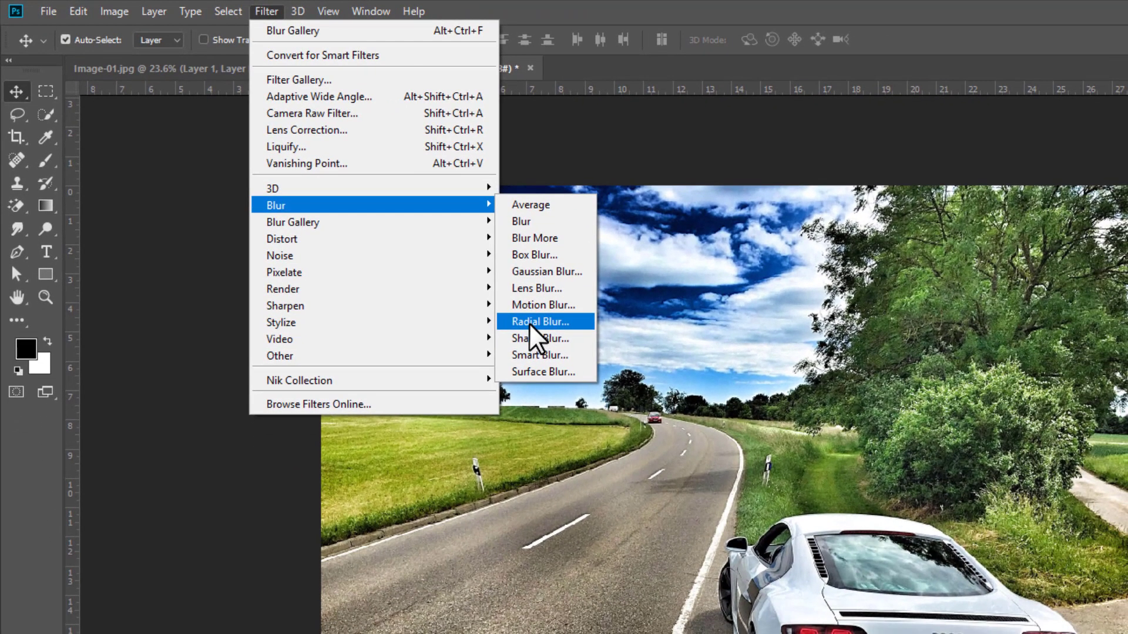
pyautogui.click(730, 451)
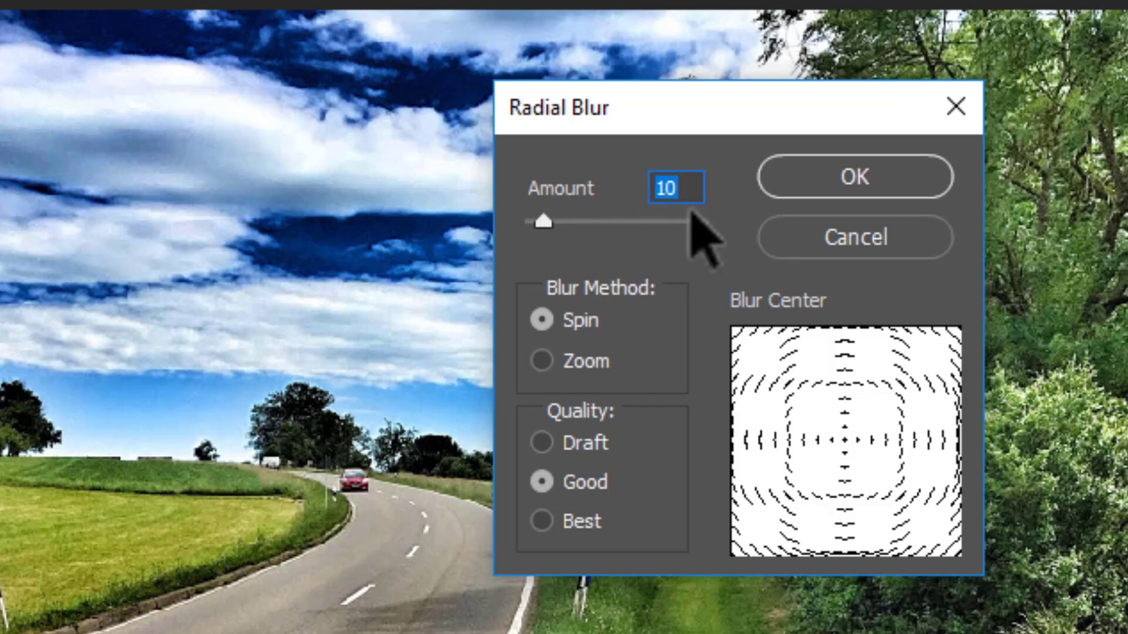
pyautogui.write('8')
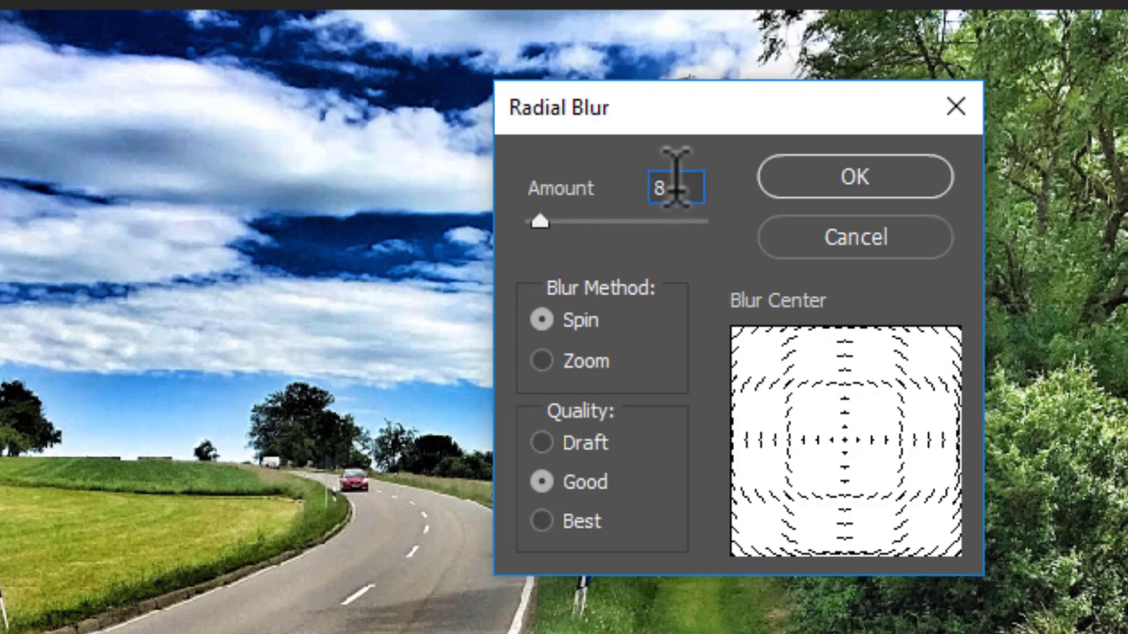
pyautogui.click(823, 188)
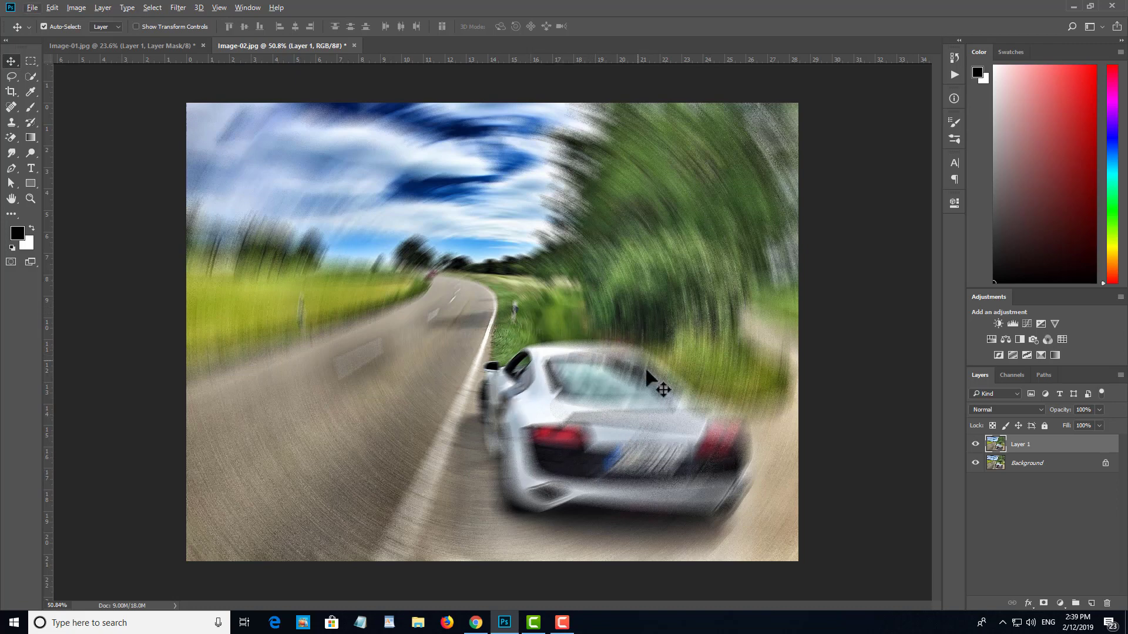
pyautogui.scroll(1, 649, 440)
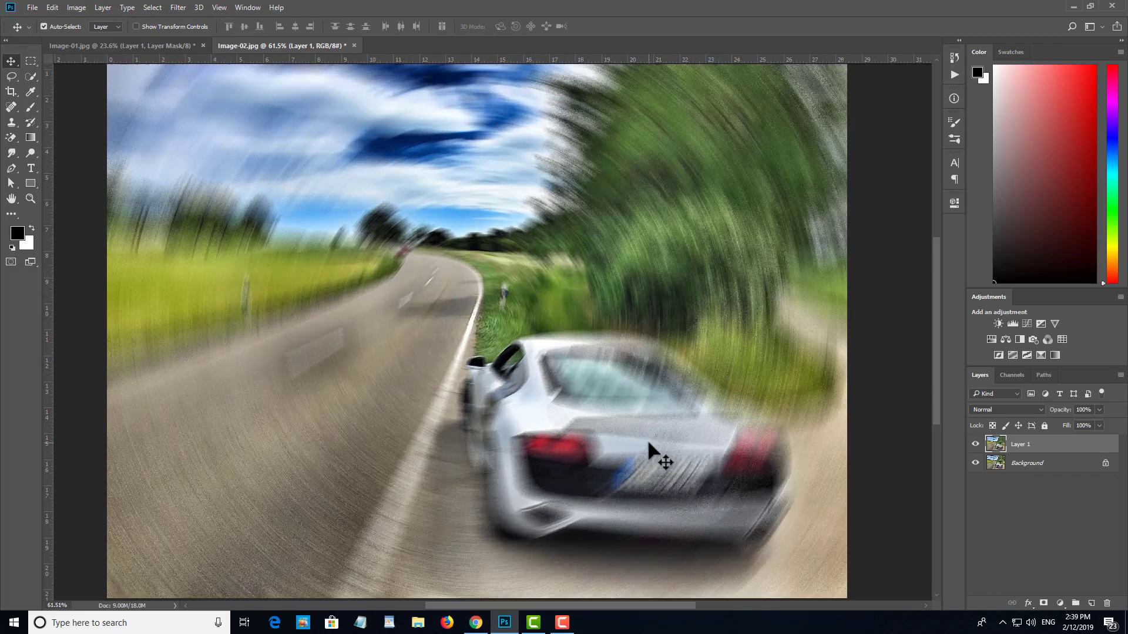
pyautogui.scroll(-1, 611, 397)
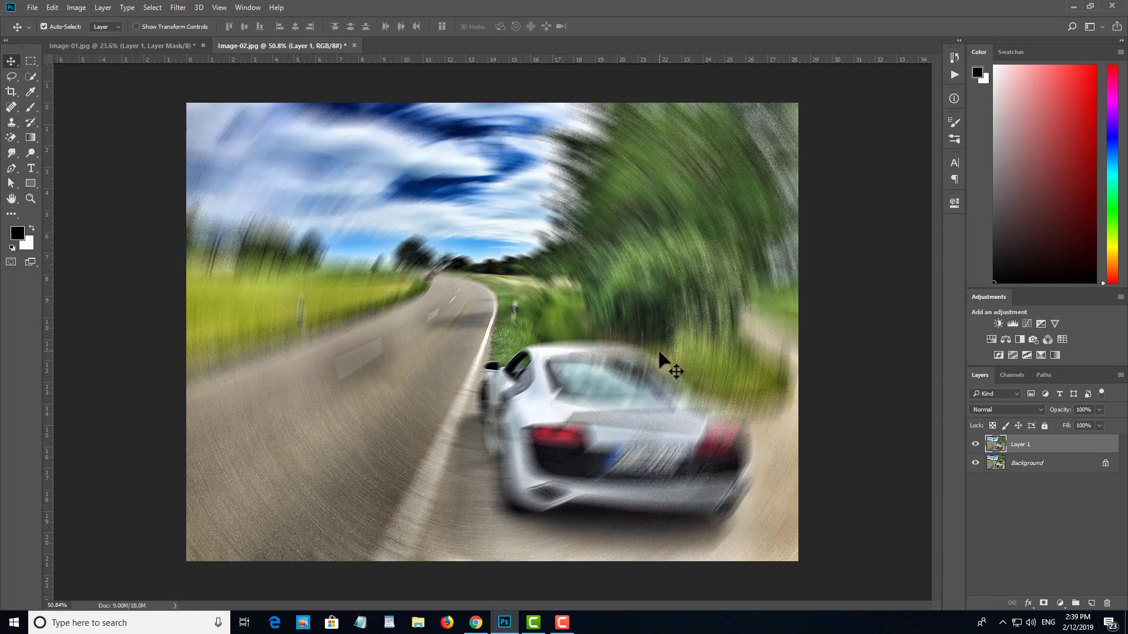
pyautogui.hotkey('ctrl', 'z')
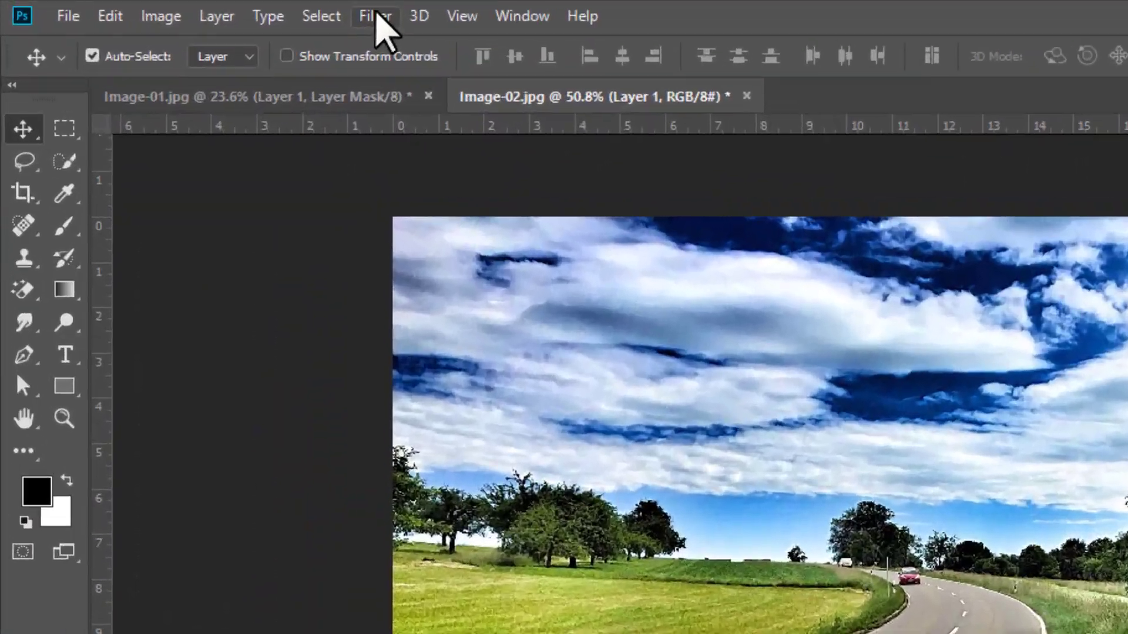
# Convert the duplicated layer to a smart object for smart filters
pyautogui.click(375, 15)
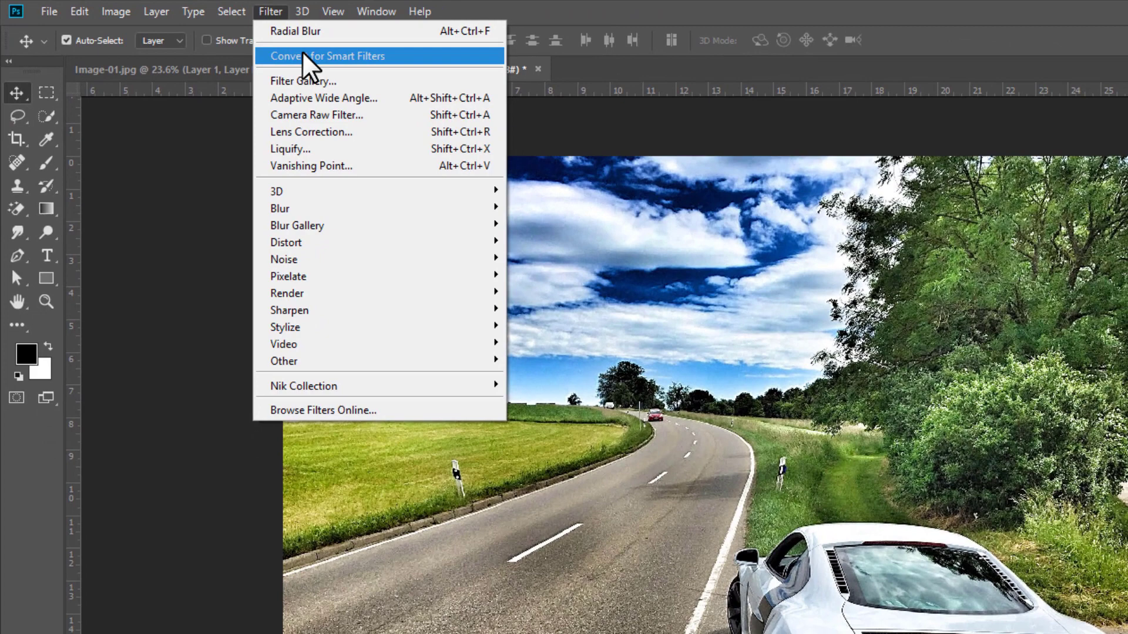
pyautogui.click(499, 94)
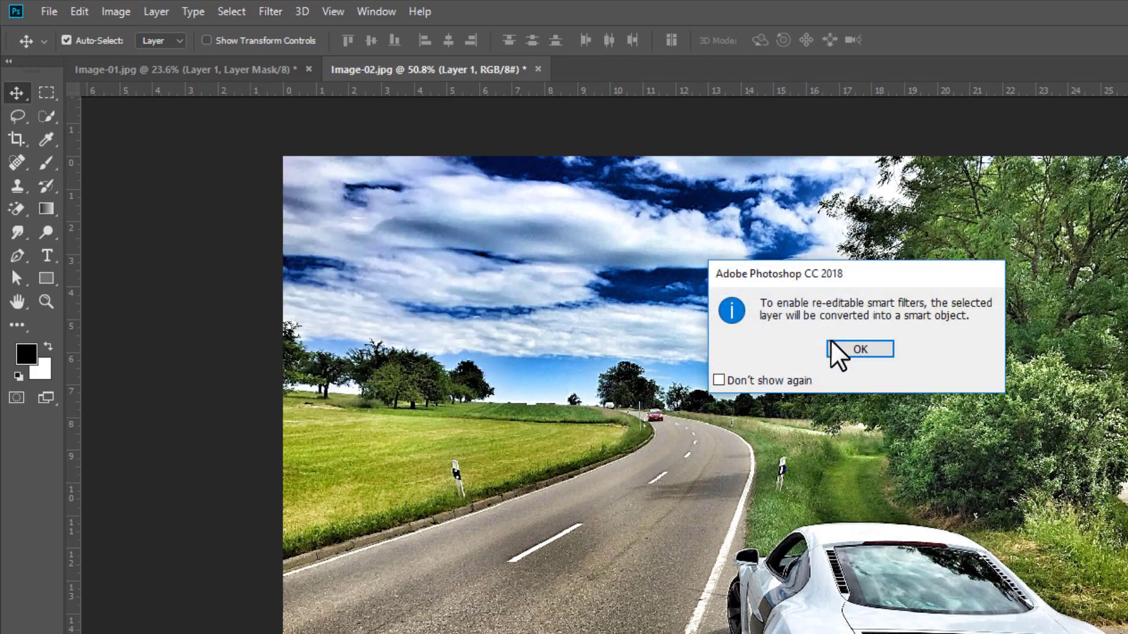
pyautogui.click(839, 353)
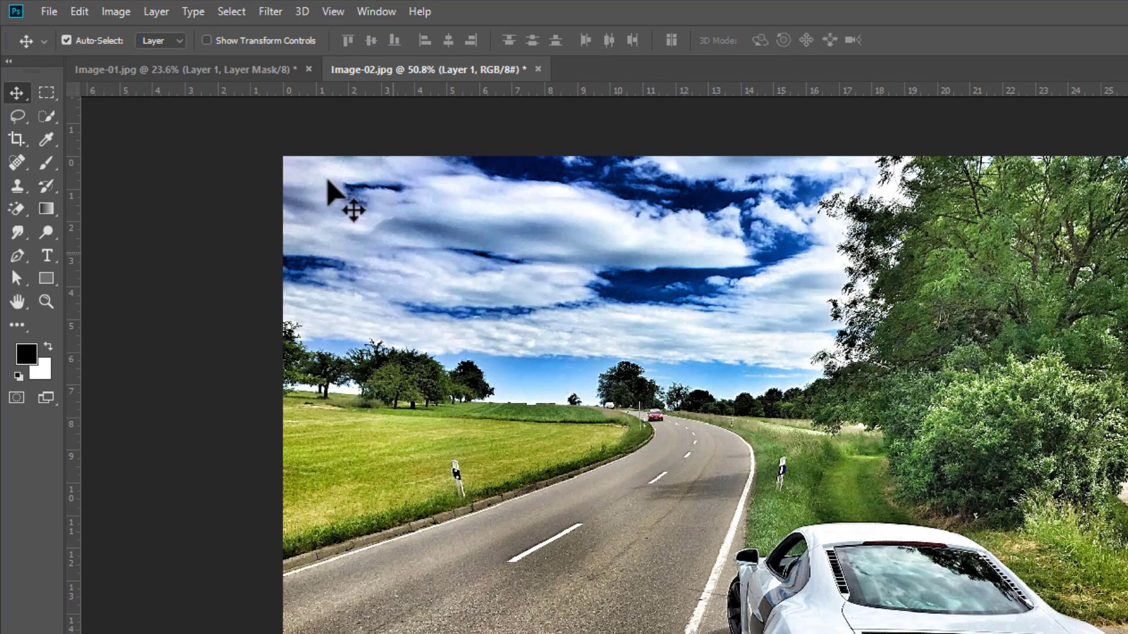
# Apply a Radial Blur smart filter with amount 8, Spin method and Good quality to Layer 1
pyautogui.click(272, 12)
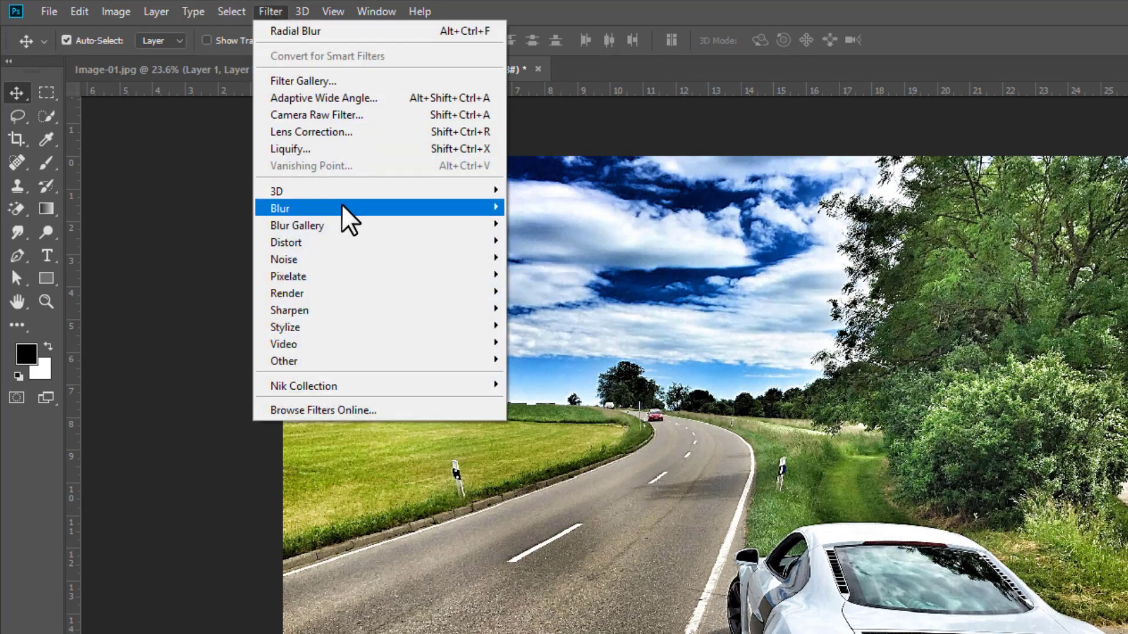
pyautogui.moveTo(494, 210)
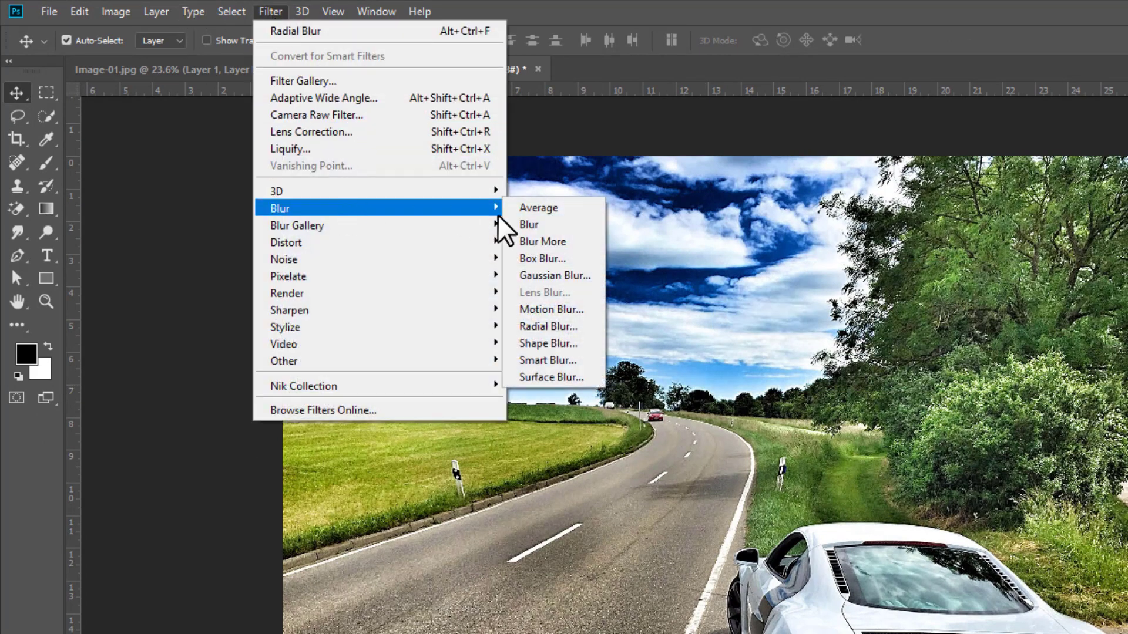
pyautogui.click(543, 327)
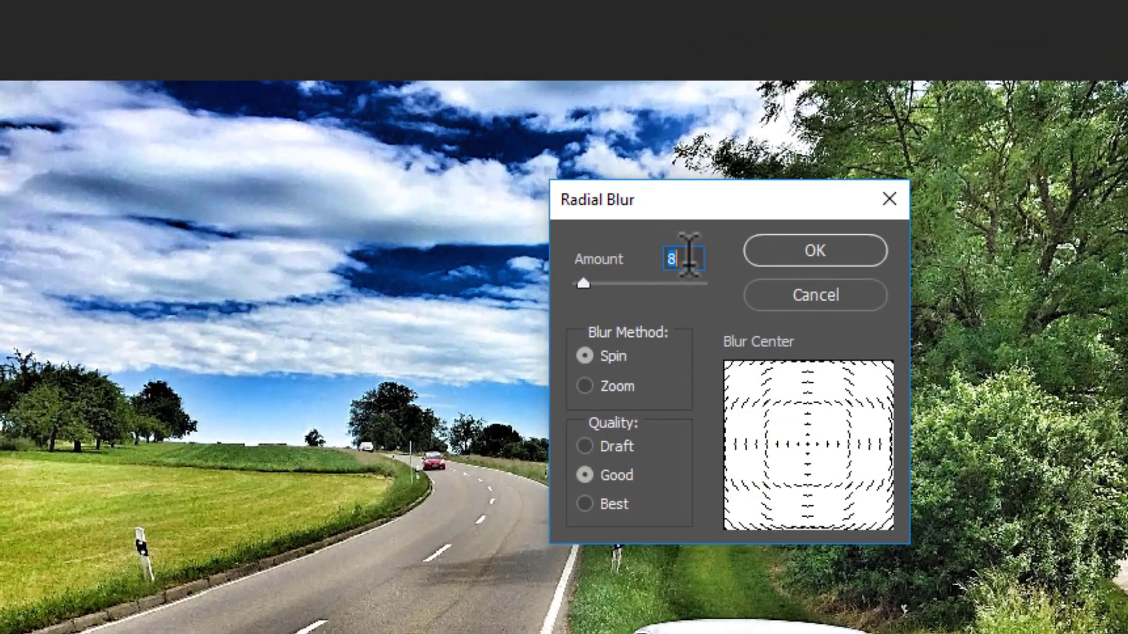
pyautogui.click(693, 256)
pyautogui.click(826, 249)
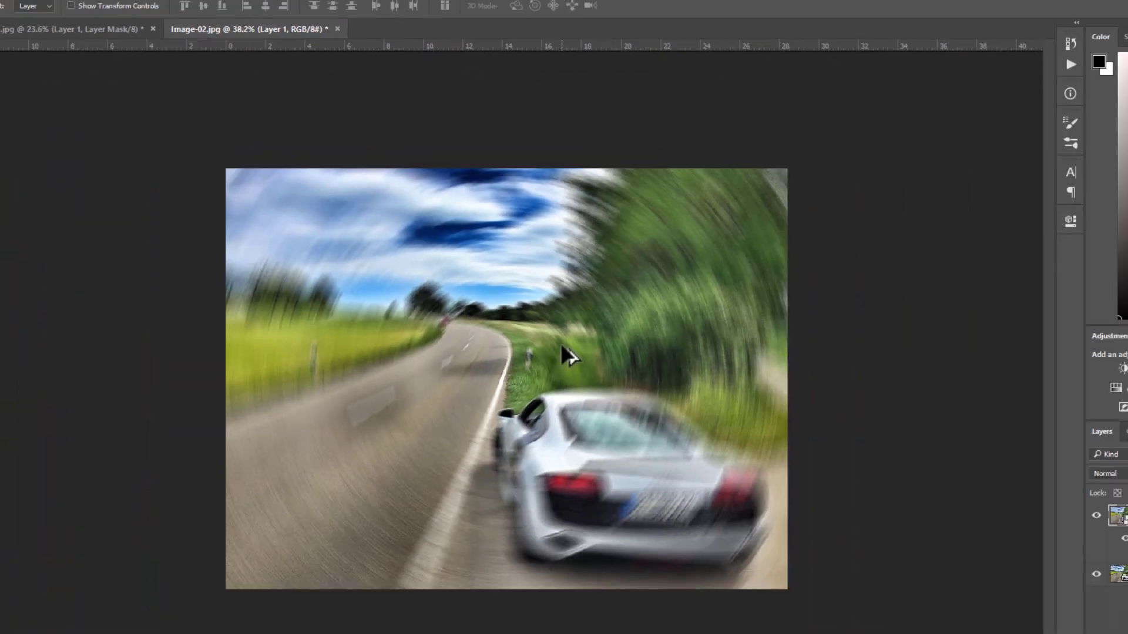
# Select the Brush tool and add a white layer mask to the blurred Layer 1
pyautogui.scroll(6, 587, 402)
pyautogui.scroll(-4, 587, 401)
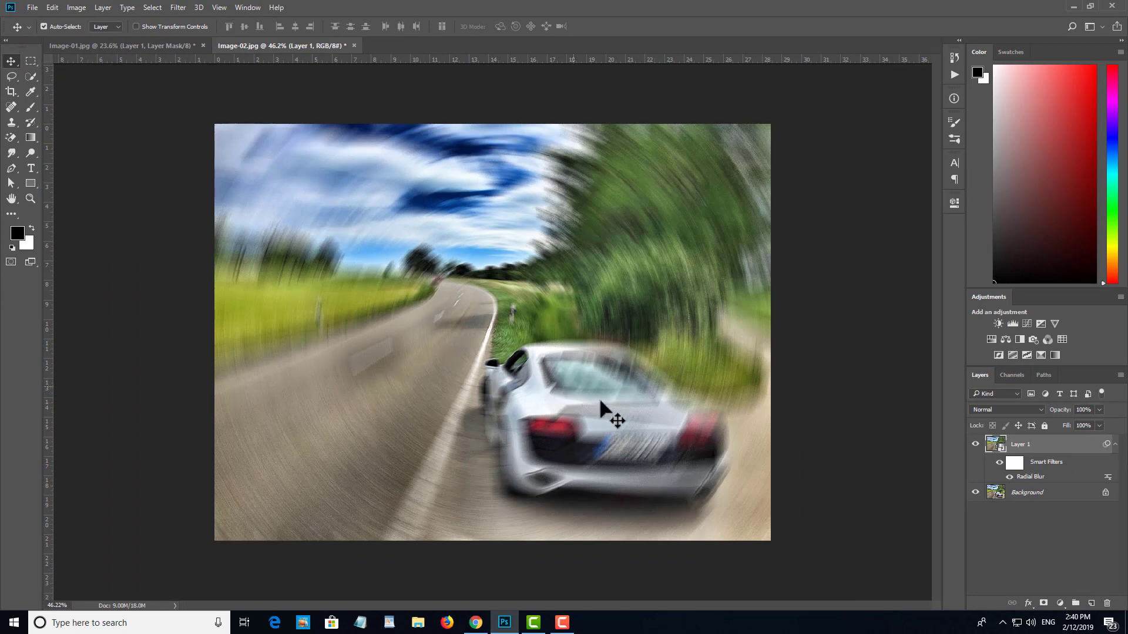
pyautogui.scroll(3, 650, 417)
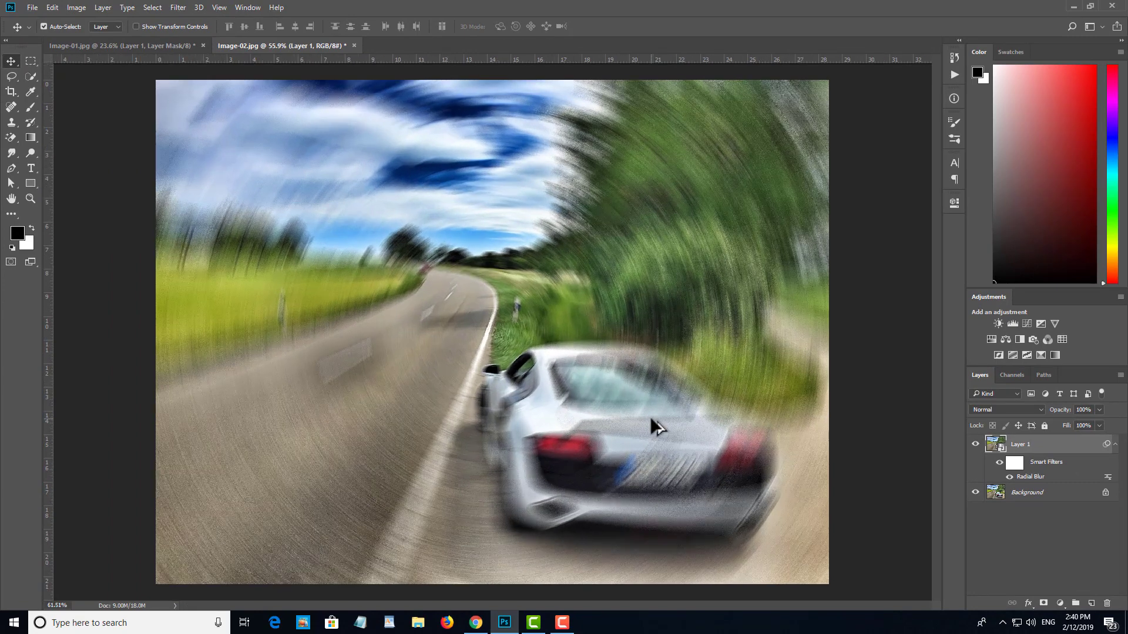
pyautogui.click(30, 107)
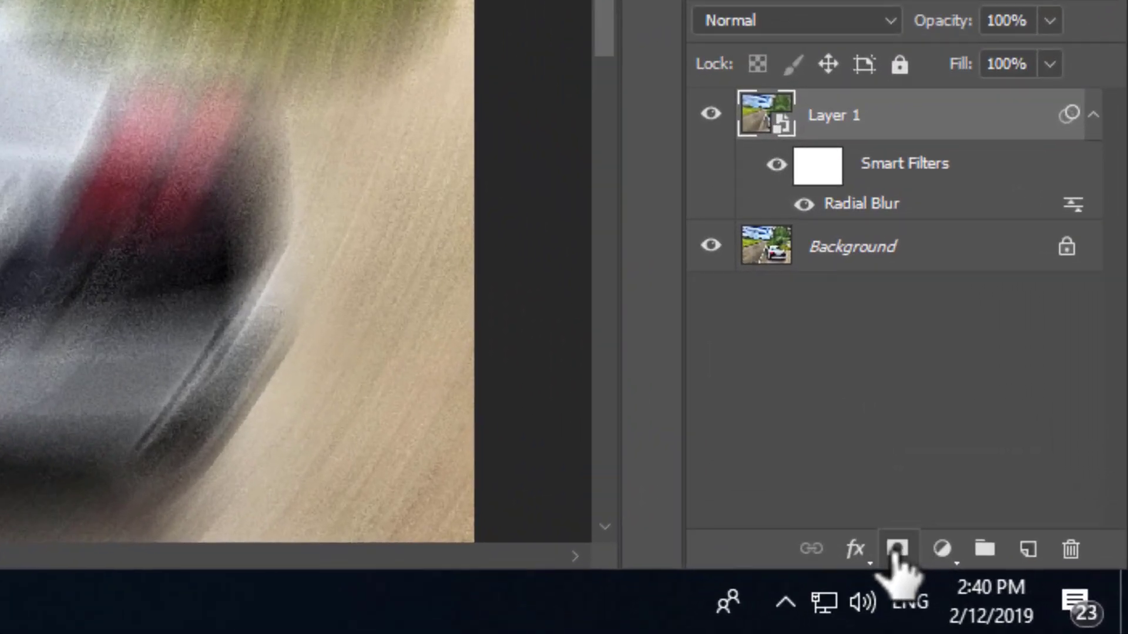
pyautogui.click(896, 548)
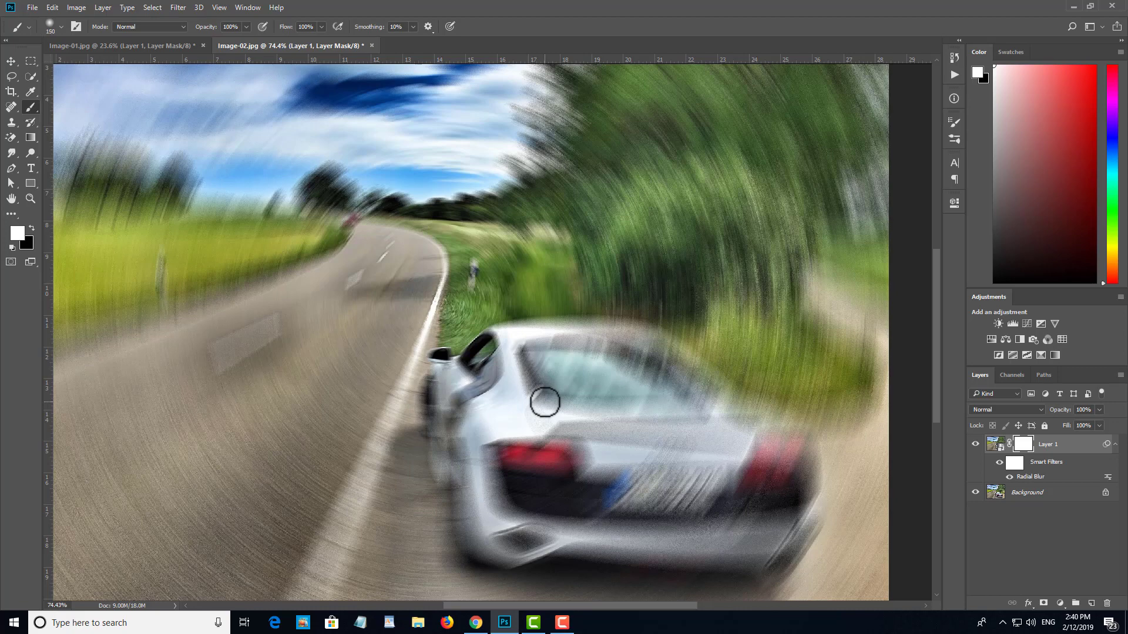
# Paint black on the layer mask over the car's left taillight, trunk, badge and number plate with a 200 px brush
pyautogui.press(']')
pyautogui.press(']')
pyautogui.press('x')
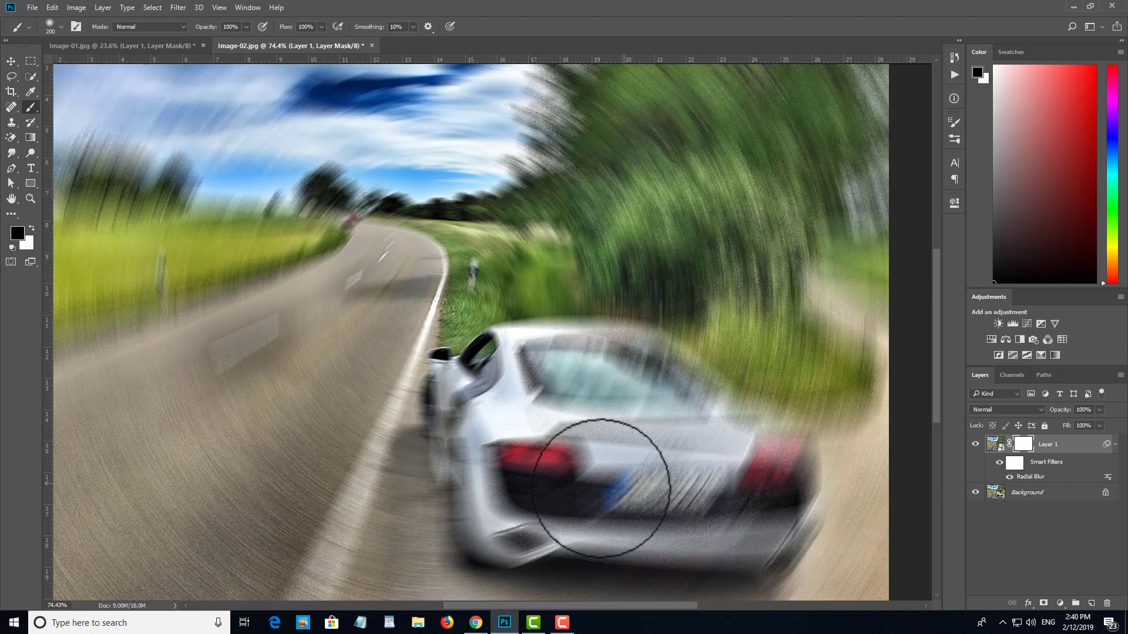
pyautogui.moveTo(577, 461)
pyautogui.mouseDown()
pyautogui.moveTo(667, 489)
pyautogui.moveTo(675, 475)
pyautogui.moveTo(567, 477)
pyautogui.moveTo(651, 446)
pyautogui.moveTo(563, 452)
pyautogui.moveTo(579, 434)
pyautogui.mouseUp()
pyautogui.scroll(3, 483, 509)
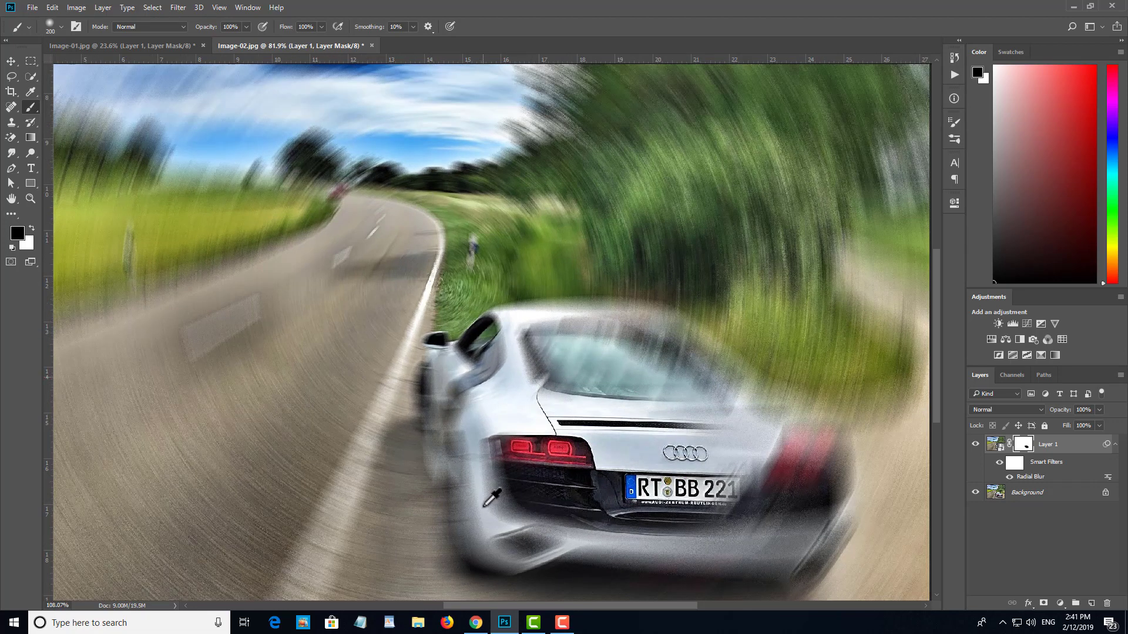
pyautogui.moveTo(485, 511); pyautogui.dragTo(552, 479)
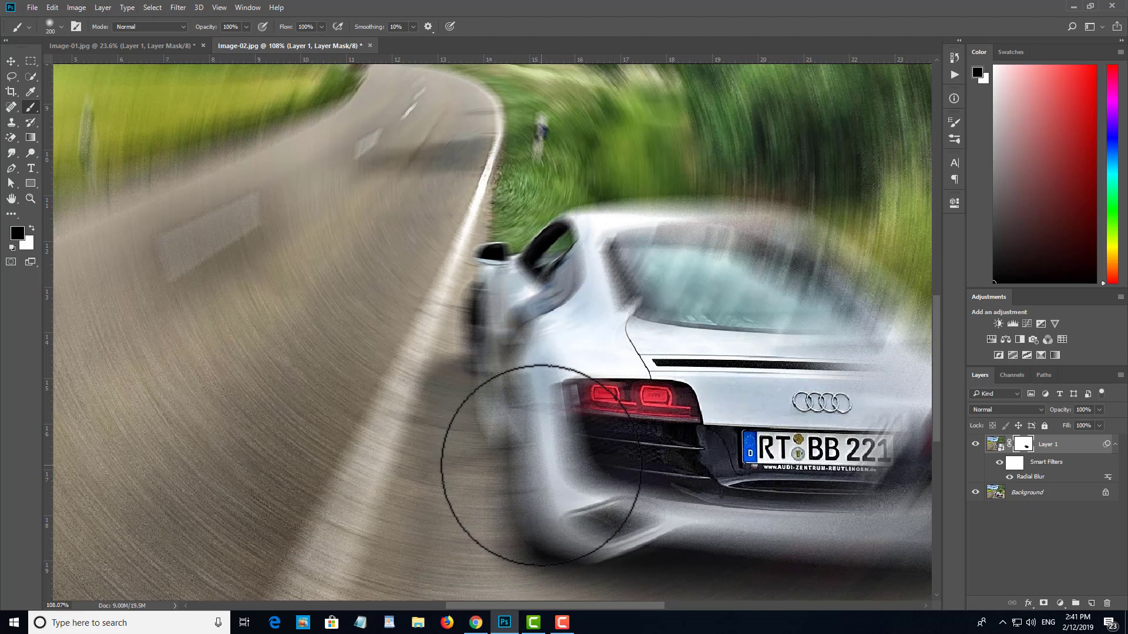
pyautogui.scroll(-1, 691, 436)
pyautogui.moveTo(676, 432); pyautogui.dragTo(589, 417)
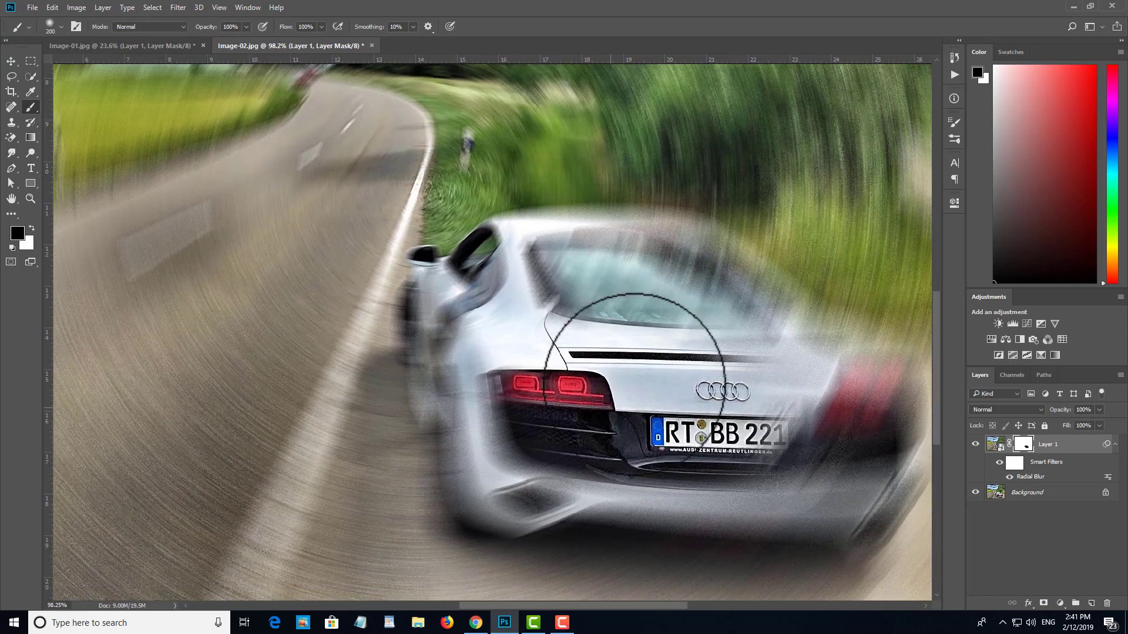
pyautogui.moveTo(691, 393); pyautogui.dragTo(614, 395)
# Adjust the brush and paint black on the mask over the rest of the car body, windows and wheels
pyautogui.rightClick(582, 424)
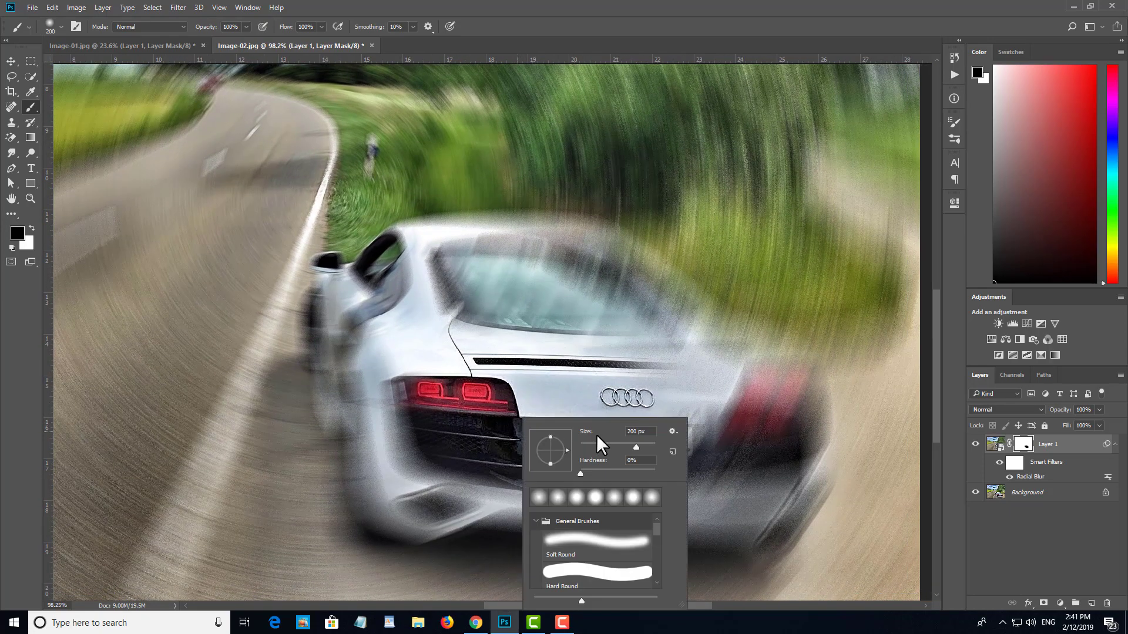
pyautogui.press('Escape')
pyautogui.rightClick(609, 376)
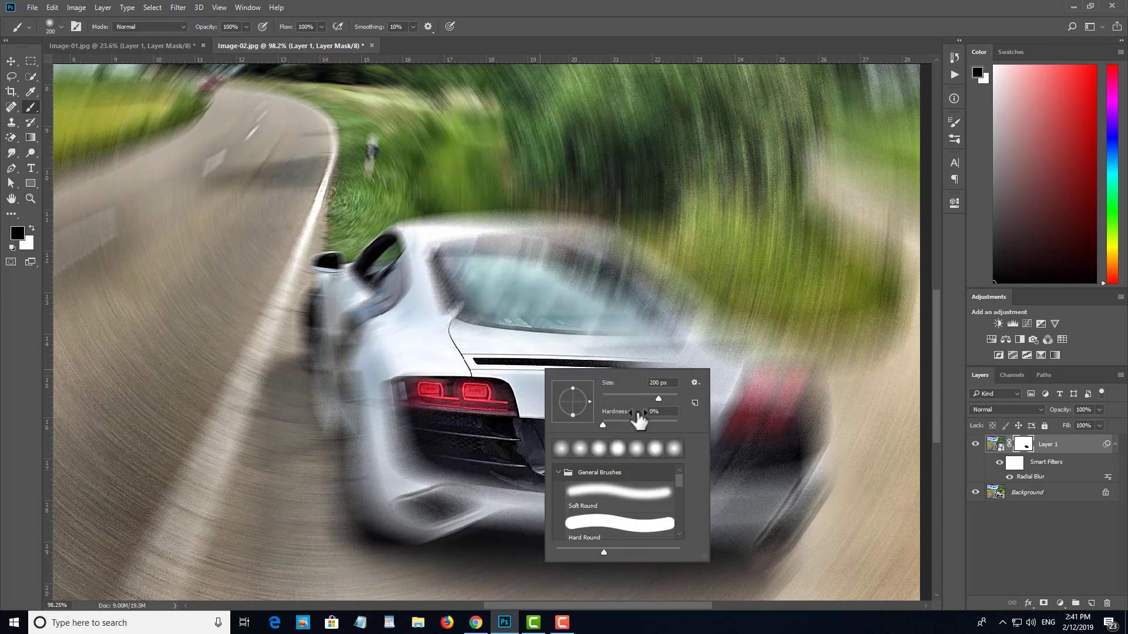
pyautogui.click(602, 5)
pyautogui.scroll(-2, 612, 484)
pyautogui.moveTo(612, 484); pyautogui.dragTo(264, 294)
pyautogui.scroll(-3, 524, 436)
pyautogui.scroll(8, 517, 470)
# Restore the blur on the road beside the car's left wheels by painting white with a progressively smaller brush
pyautogui.press('x')
pyautogui.moveTo(514, 521)
pyautogui.mouseDown()
pyautogui.moveTo(527, 420)
pyautogui.moveTo(505, 403)
pyautogui.mouseUp()
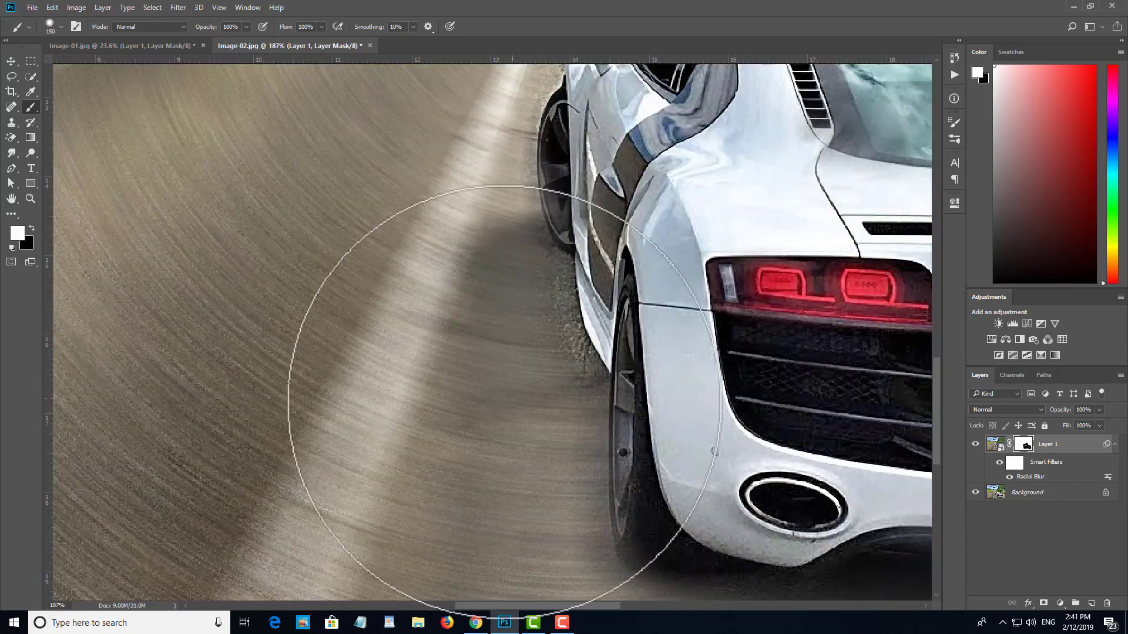
pyautogui.press('[')
pyautogui.press('[')
pyautogui.press('[')
pyautogui.press('[')
pyautogui.press('[')
pyautogui.press('[')
pyautogui.moveTo(540, 285); pyautogui.dragTo(570, 462)
# Refine the mask around the side mirror and side window by painting white with a 9 px brush
pyautogui.scroll(6, 627, 423)
pyautogui.press('p')
pyautogui.press('b')
pyautogui.press('[')
pyautogui.press('[')
pyautogui.press('[')
pyautogui.press('[')
pyautogui.press('[')
pyautogui.press('[')
pyautogui.press('[')
pyautogui.moveTo(640, 360); pyautogui.dragTo(511, 408)
pyautogui.moveTo(692, 216); pyautogui.dragTo(600, 362)
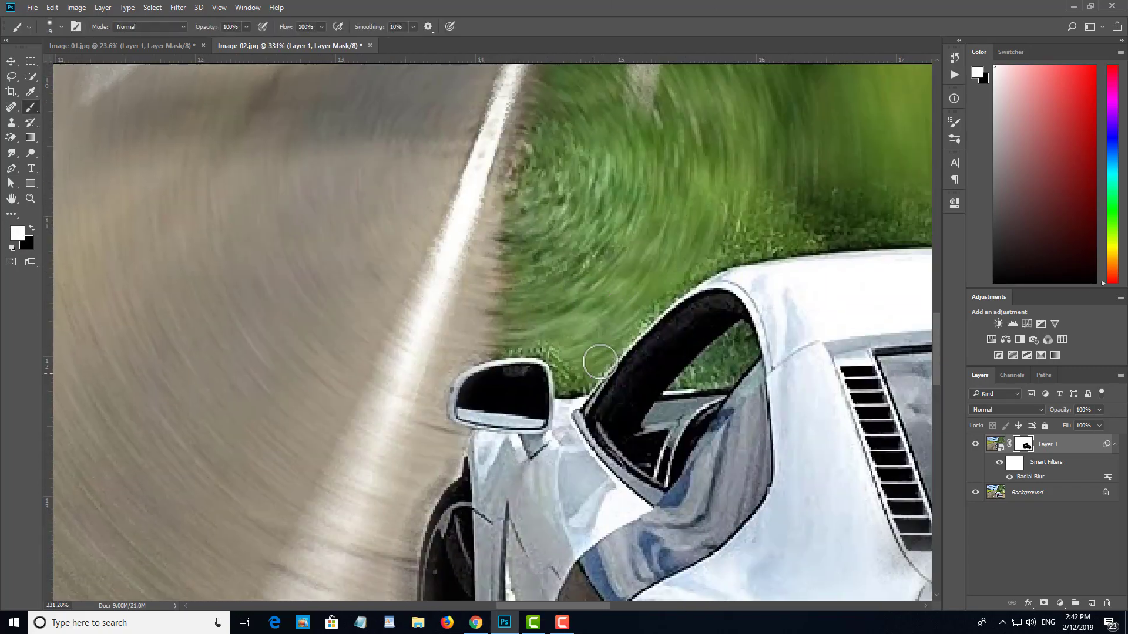
pyautogui.moveTo(723, 247)
pyautogui.mouseDown()
pyautogui.moveTo(453, 355)
pyautogui.moveTo(698, 259)
pyautogui.mouseUp()
# Paint white with a 40 px brush over the grass along the car's roofline to bring back the blur
pyautogui.press(']')
pyautogui.press(']')
pyautogui.press(']')
pyautogui.press(']')
pyautogui.press(']')
pyautogui.press(']')
pyautogui.press(']')
pyautogui.moveTo(549, 333)
pyautogui.mouseDown()
pyautogui.moveTo(267, 305)
pyautogui.moveTo(377, 307)
pyautogui.mouseUp()
pyautogui.moveTo(541, 266)
pyautogui.mouseDown()
pyautogui.moveTo(355, 343)
pyautogui.moveTo(421, 264)
pyautogui.mouseUp()
pyautogui.moveTo(381, 290); pyautogui.dragTo(182, 288)
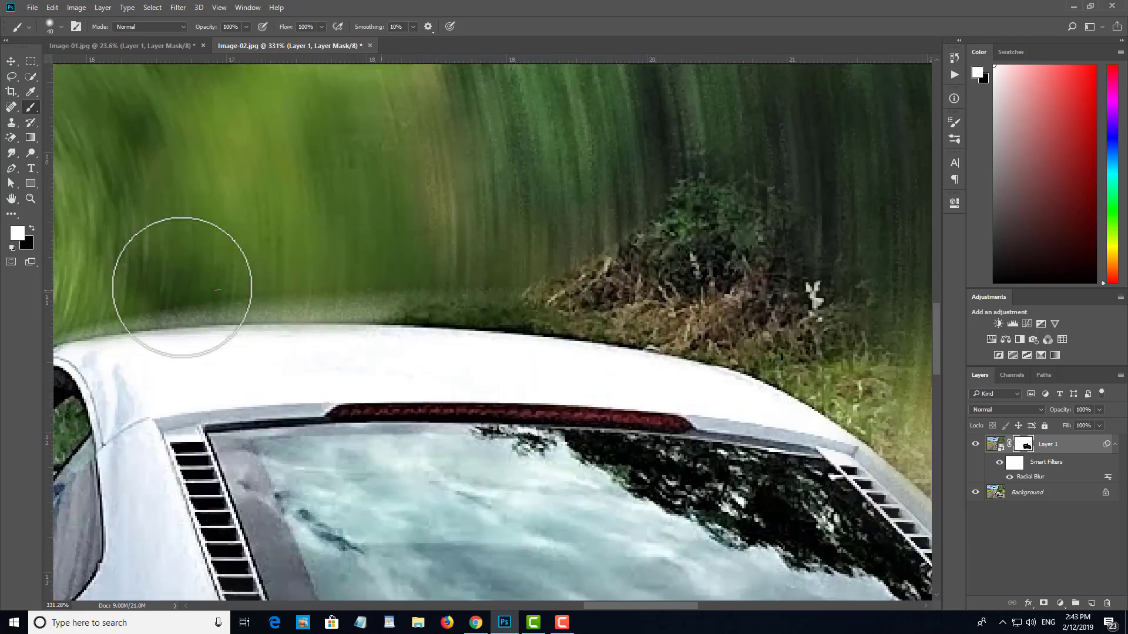
pyautogui.moveTo(431, 310); pyautogui.dragTo(566, 313)
# Paint white along the right slope of the roof and the rear fender to blur the background beside them
pyautogui.scroll(-5, 566, 312)
pyautogui.moveTo(566, 313); pyautogui.dragTo(434, 242)
pyautogui.moveTo(529, 211); pyautogui.dragTo(607, 269)
pyautogui.moveTo(834, 474)
pyautogui.mouseDown()
pyautogui.moveTo(449, 216)
pyautogui.moveTo(608, 281)
pyautogui.mouseUp()
pyautogui.moveTo(617, 329); pyautogui.dragTo(644, 393)
pyautogui.moveTo(646, 396); pyautogui.dragTo(588, 318)
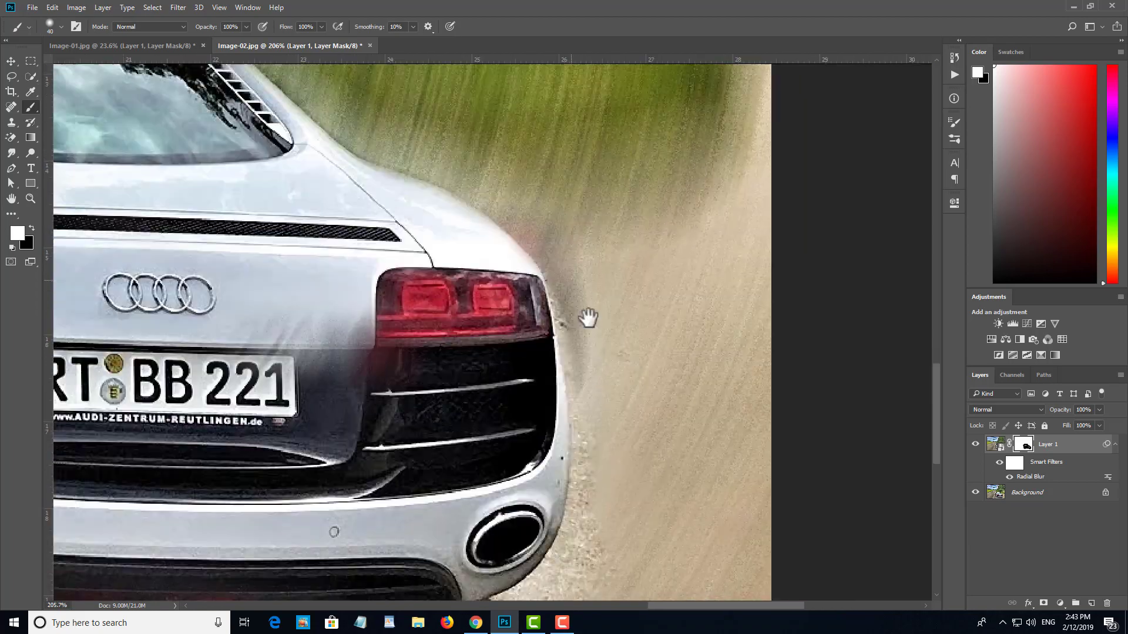
# Touch up the mask edge beside the right taillight and bumper with white, and check the whole car
pyautogui.moveTo(589, 387)
pyautogui.mouseDown()
pyautogui.moveTo(587, 529)
pyautogui.moveTo(642, 281)
pyautogui.mouseUp()
pyautogui.moveTo(631, 311); pyautogui.dragTo(529, 361)
pyautogui.moveTo(235, 352); pyautogui.dragTo(635, 347)
pyautogui.moveTo(206, 341); pyautogui.dragTo(593, 334)
pyautogui.moveTo(482, 88); pyautogui.dragTo(496, 401)
pyautogui.scroll(-1, 497, 401)
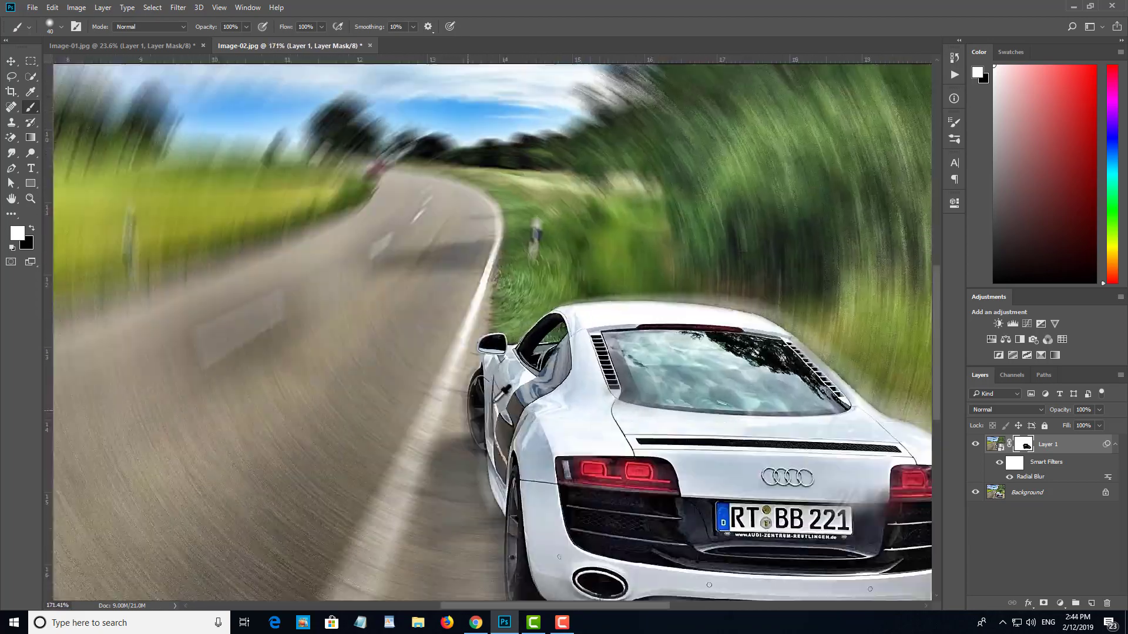
pyautogui.scroll(-5, 487, 329)
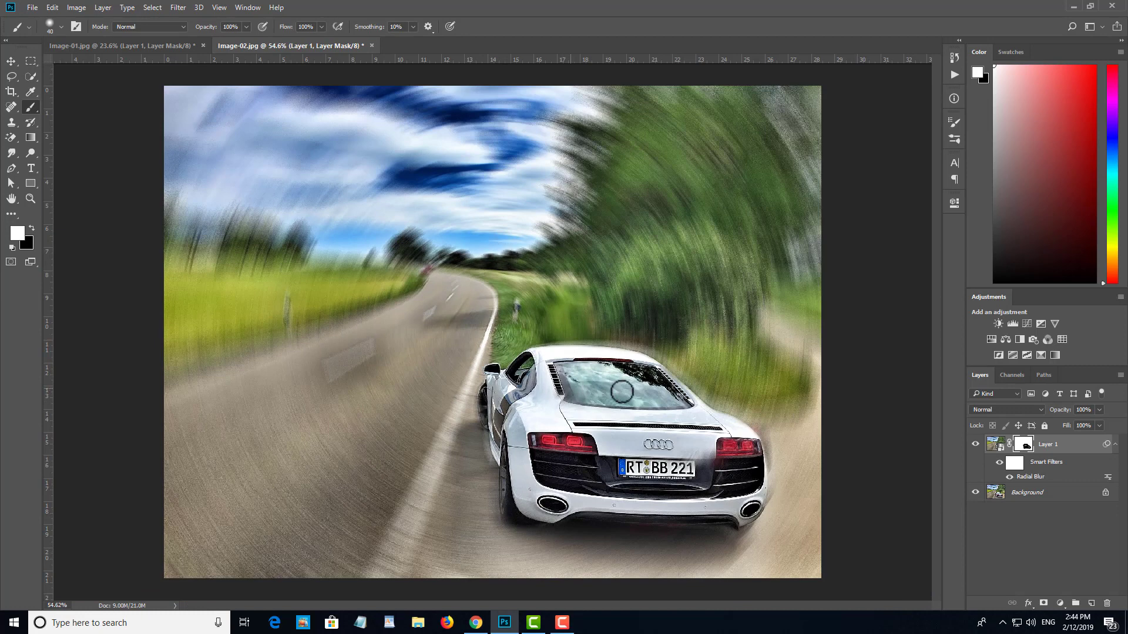
pyautogui.scroll(2, 653, 407)
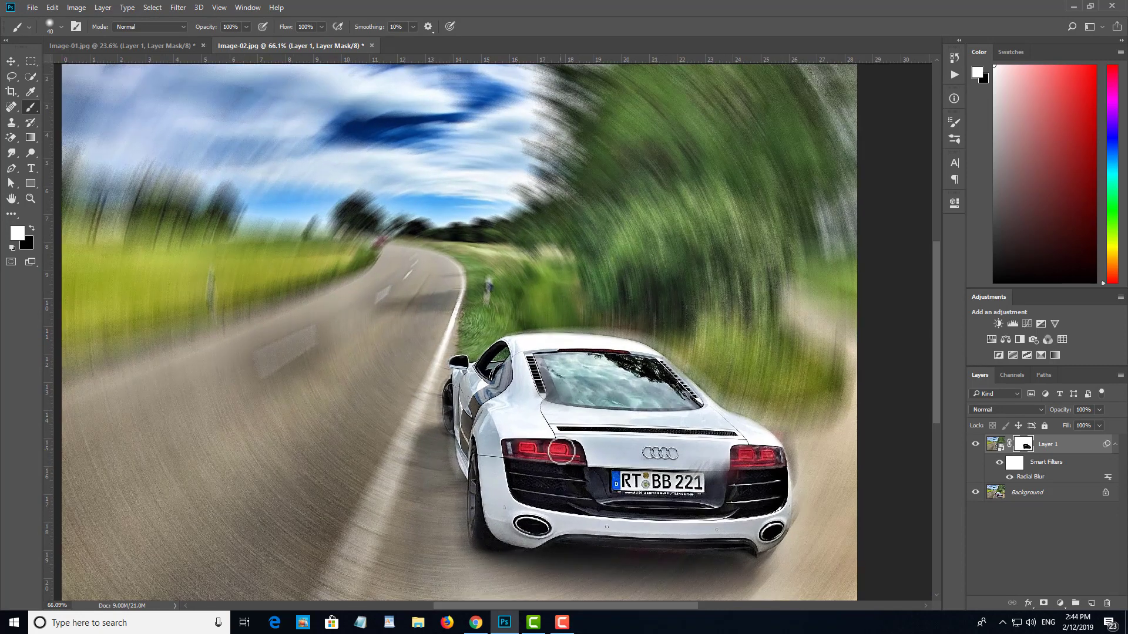
pyautogui.scroll(-2, 568, 449)
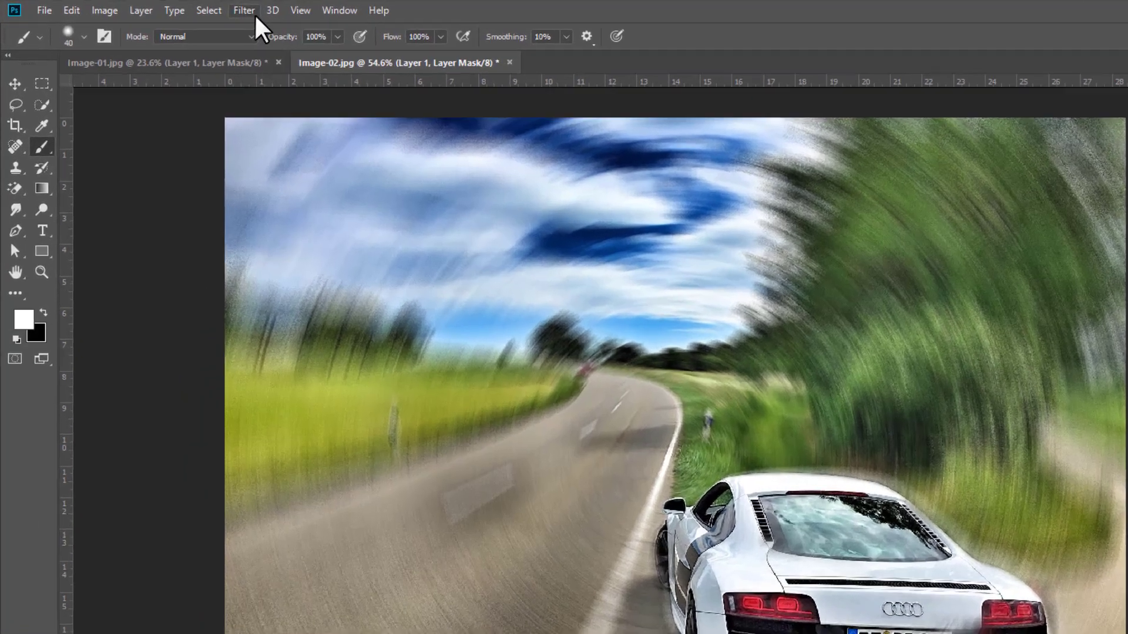
pyautogui.click(178, 7)
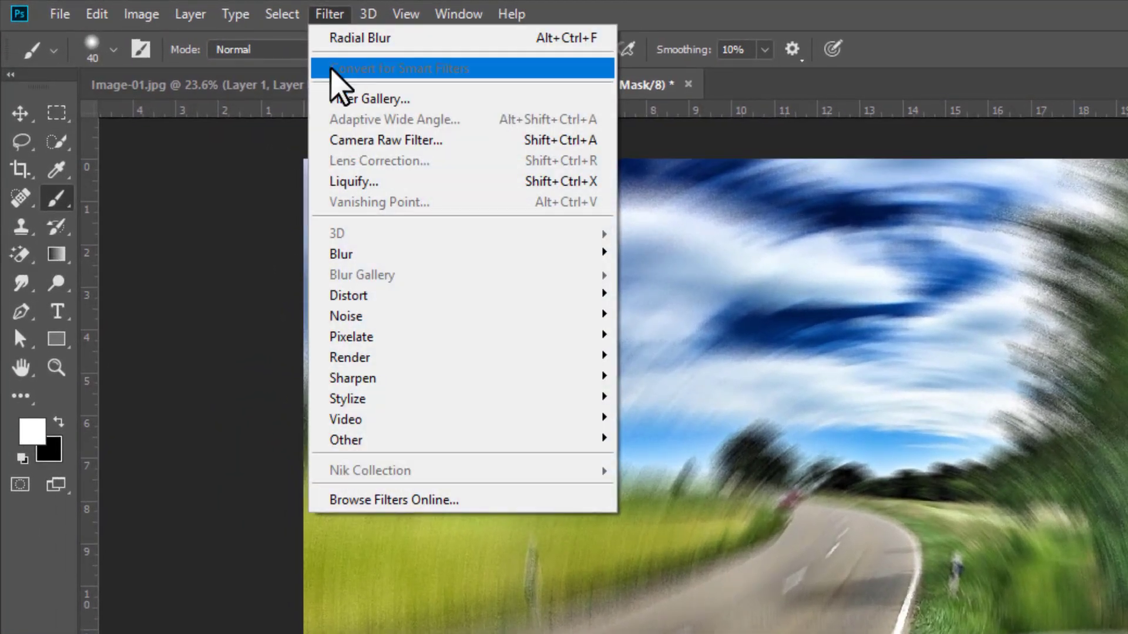
pyautogui.click(1043, 13)
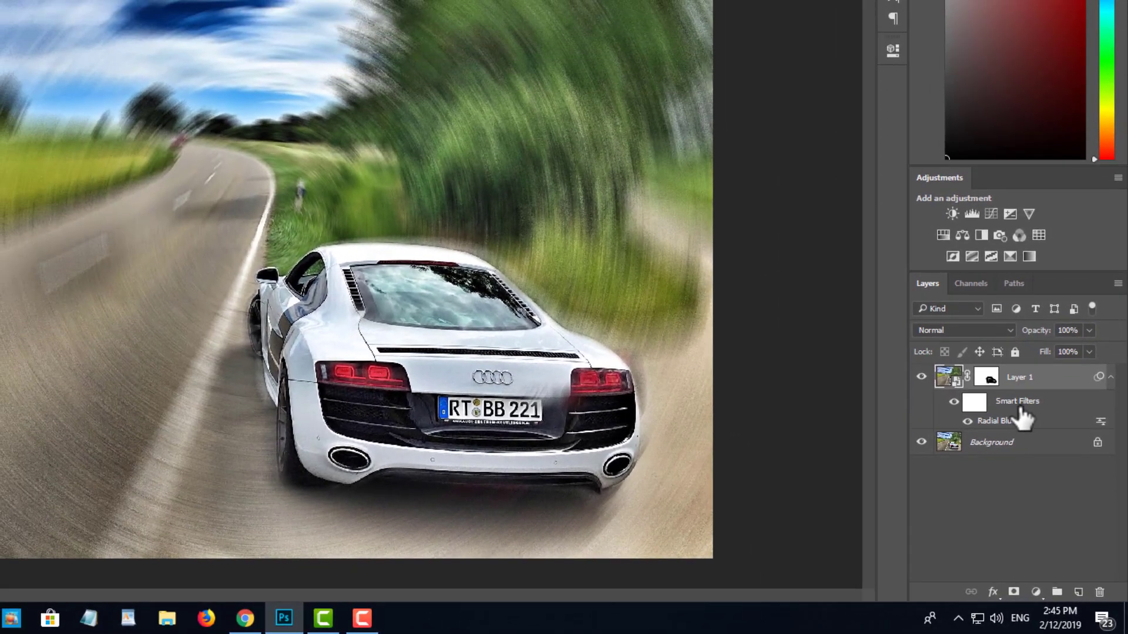
# Reopen the Radial Blur smart filter on Layer 1, reduce its amount to 5, and check the whole image
pyautogui.doubleClick(996, 397)
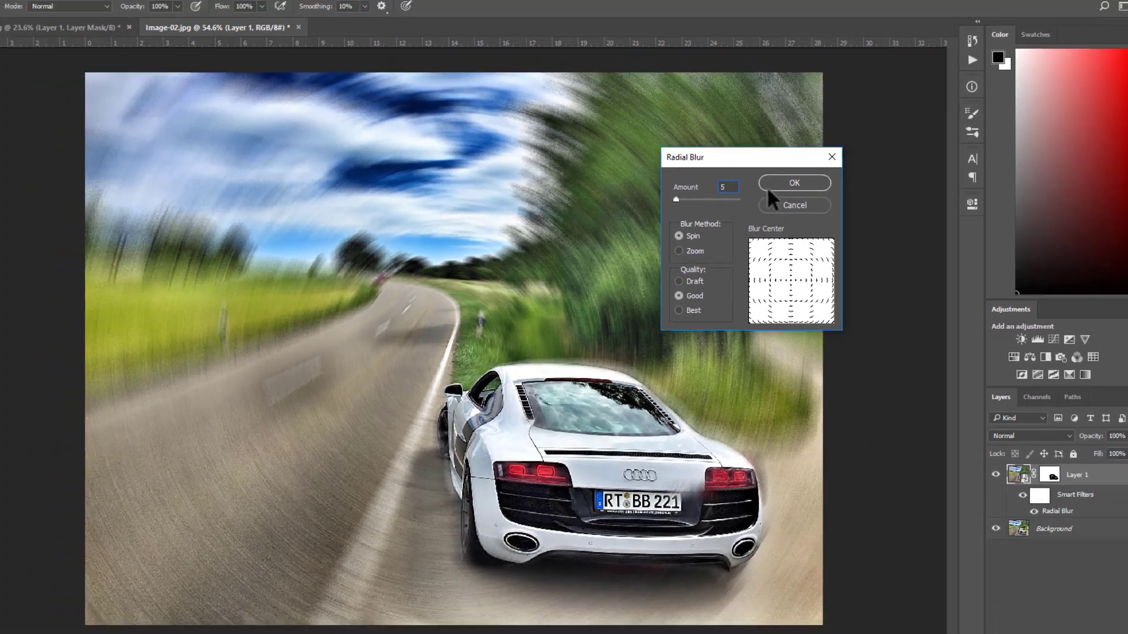
pyautogui.click(784, 174)
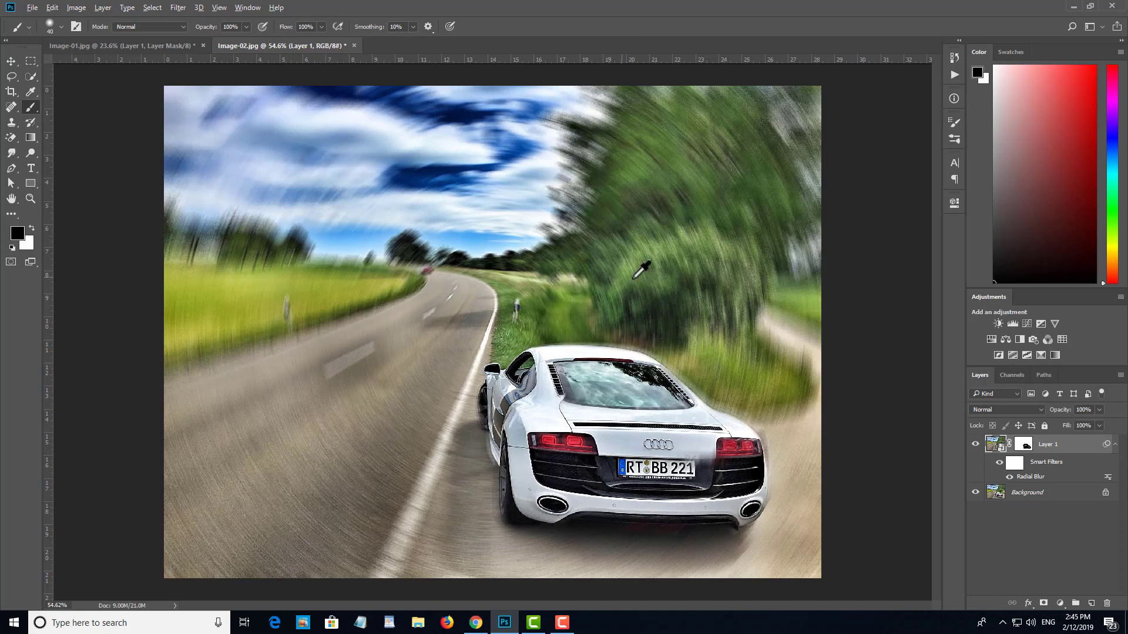
pyautogui.scroll(-2, 646, 267)
pyautogui.scroll(3, 487, 324)
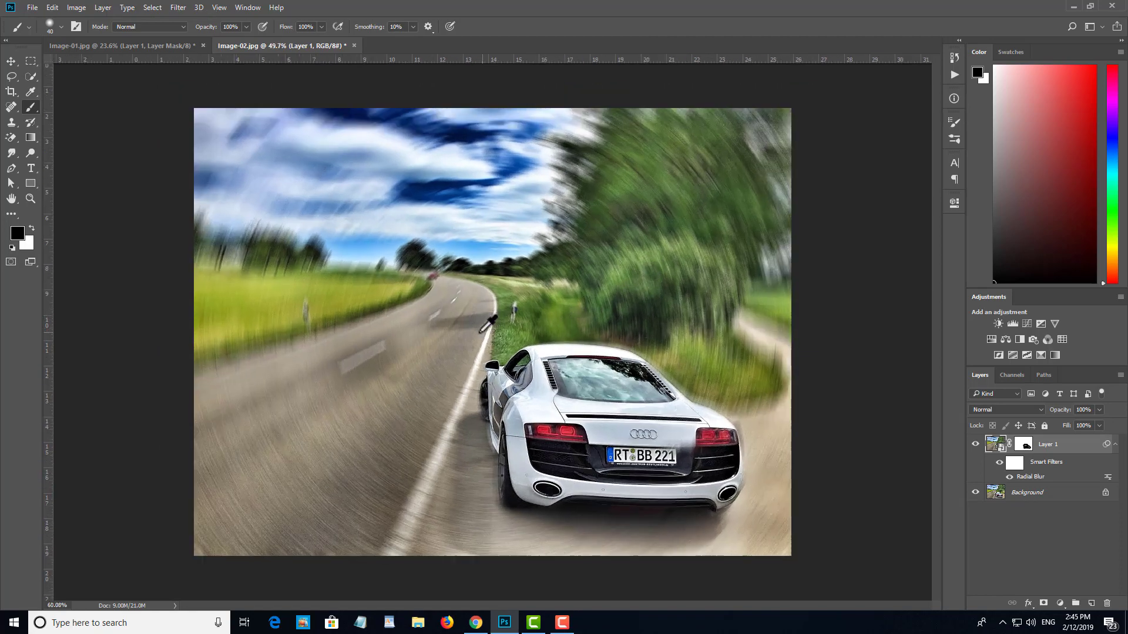
pyautogui.scroll(-2, 479, 328)
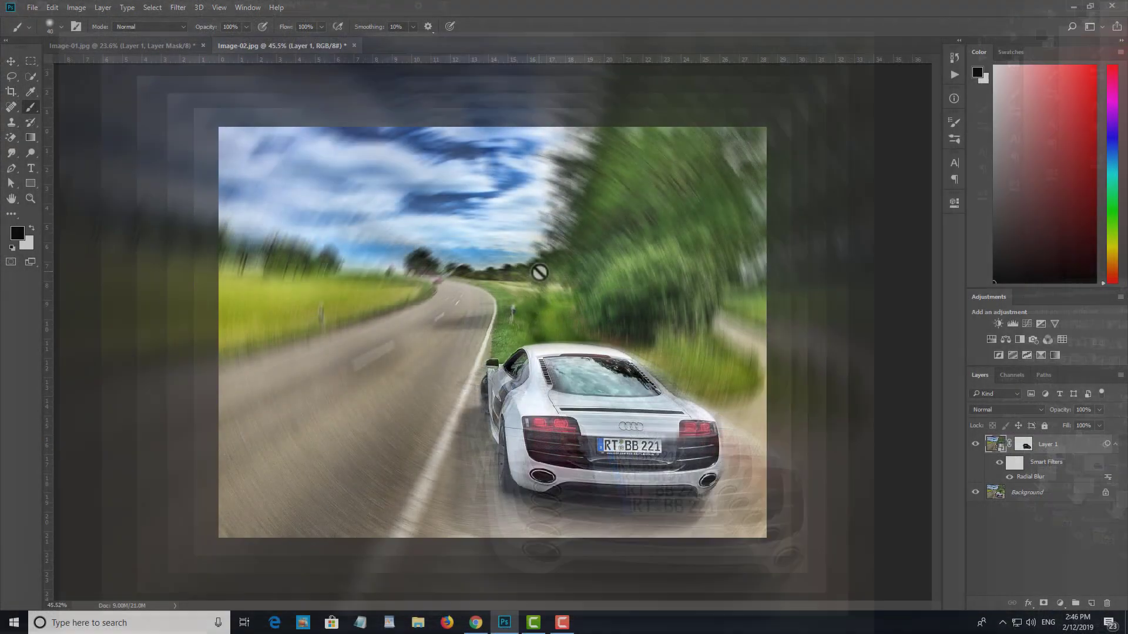
pyautogui.scroll(1, 567, 291)
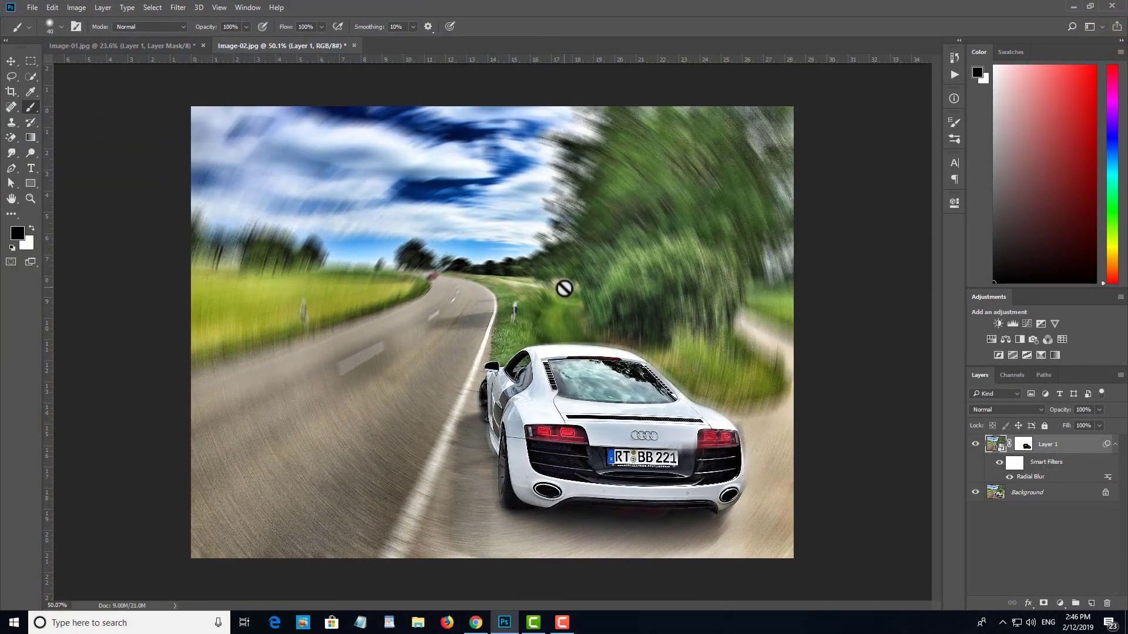